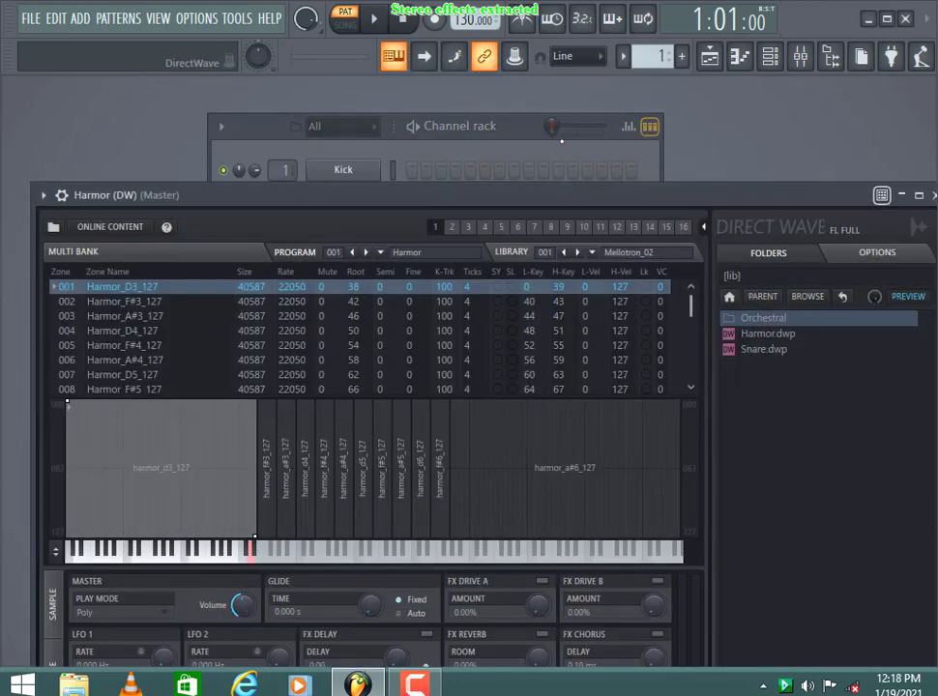
Detach the Harmor (DW) plugin window and reposition it so the whole DirectWave interface fits on the screen.
left_click_drag(483, 195, 339, 142)
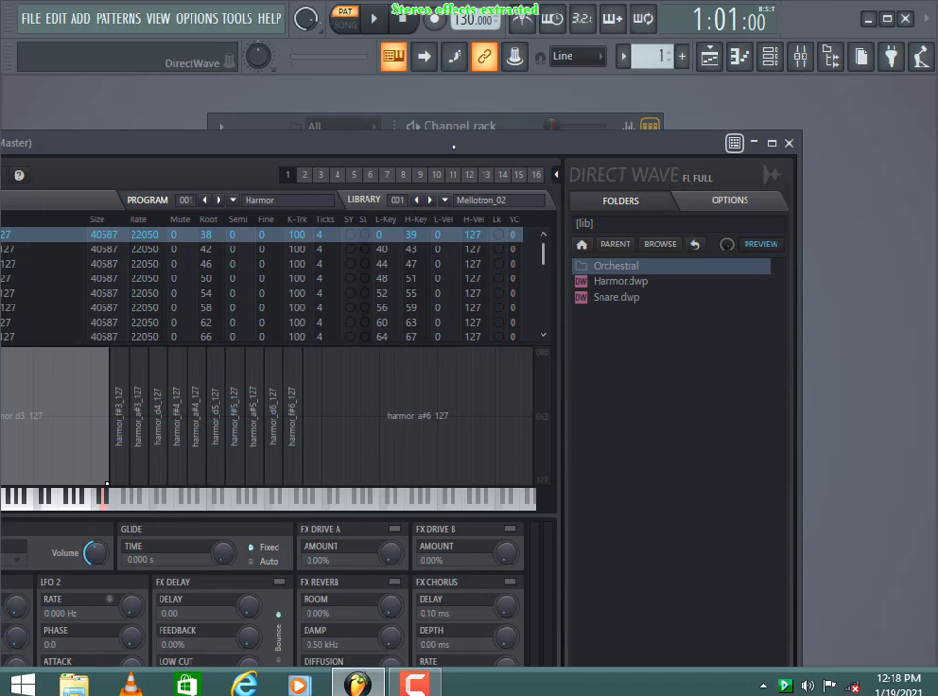
left_click_drag(454, 146, 656, 78)
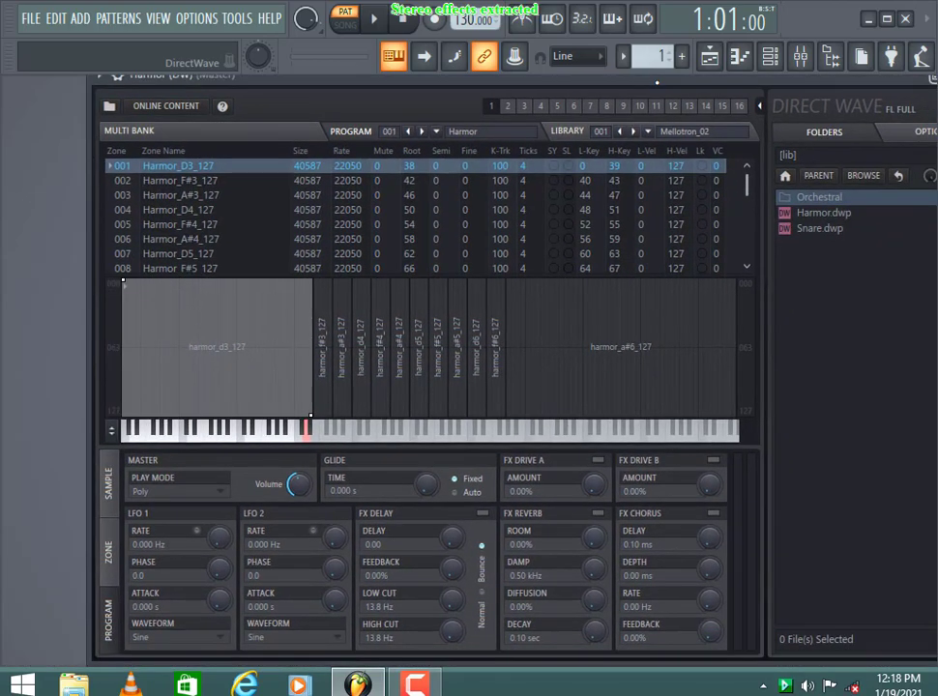
left_click(100, 75)
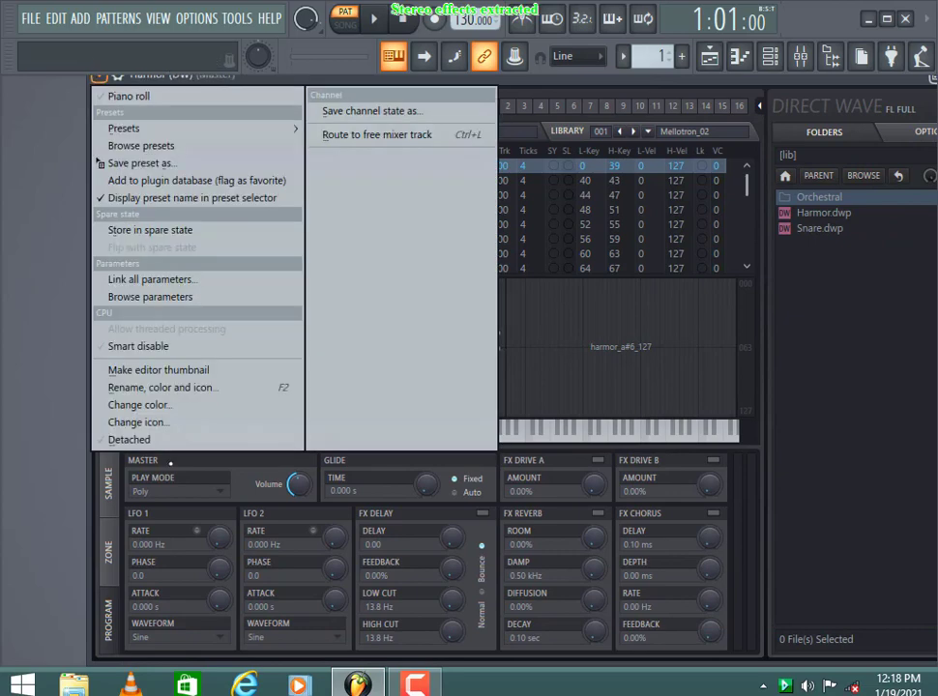
left_click(165, 443)
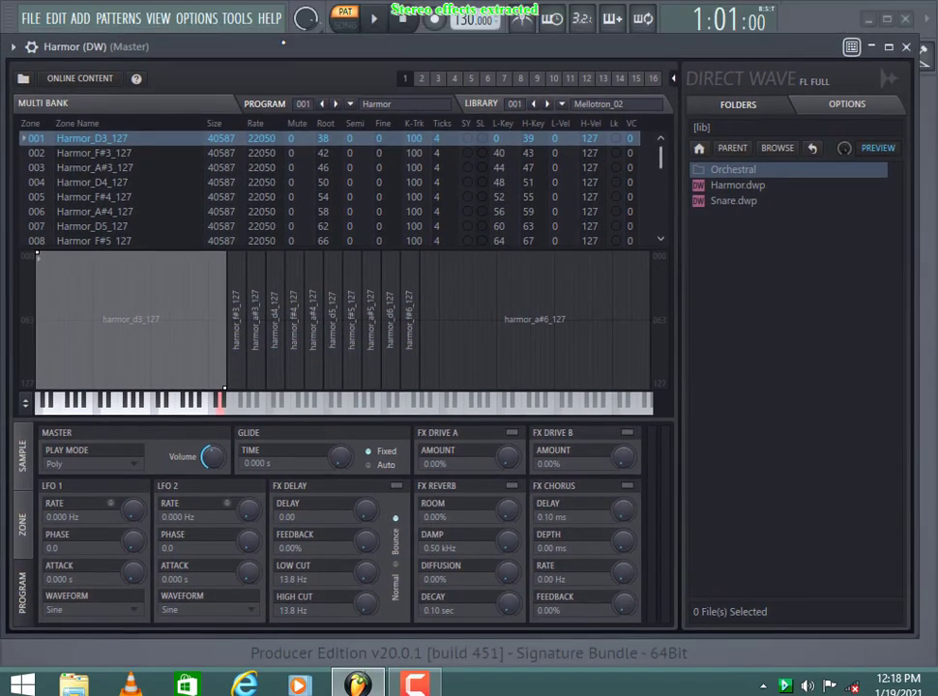
left_click_drag(283, 42, 302, 50)
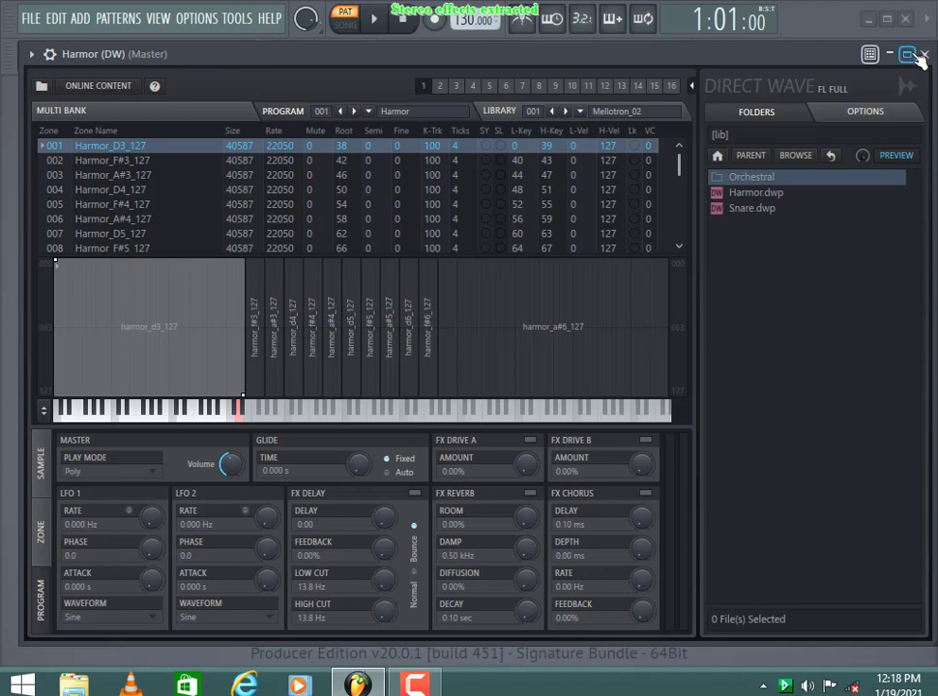
Open the original Harmor channel's synth and load its Default preset.
left_click_drag(769, 54, 811, 371)
left_click(324, 315)
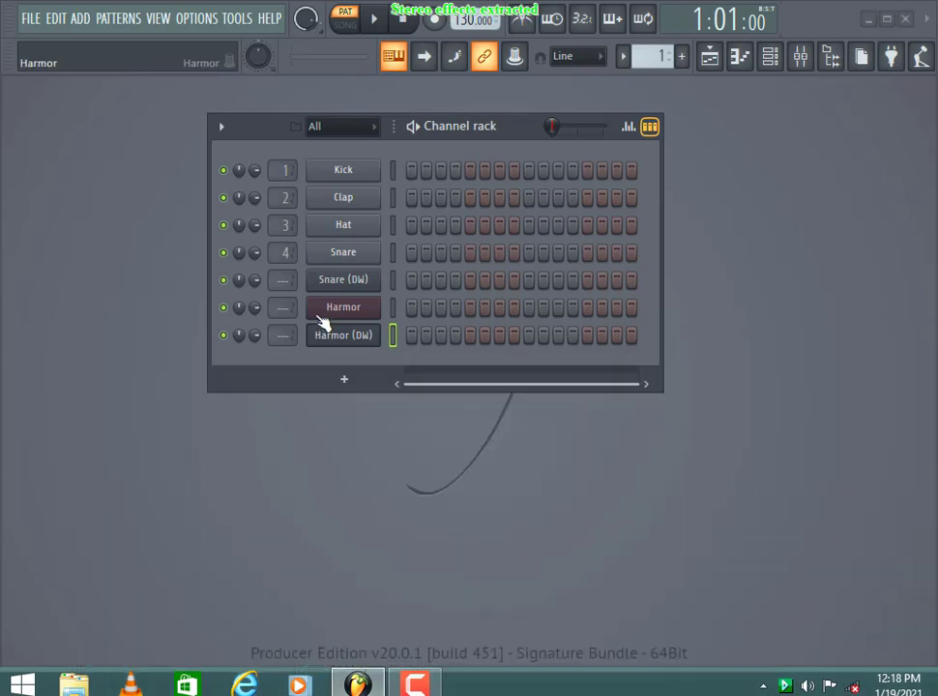
left_click_drag(122, 240, 455, 132)
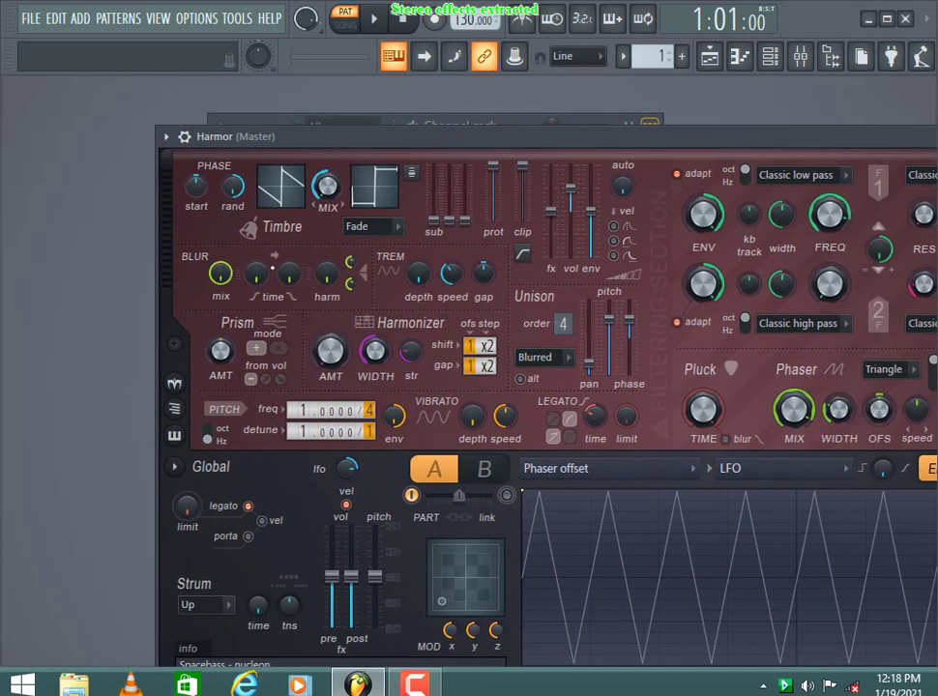
left_click(165, 136)
mouse_move(191, 187)
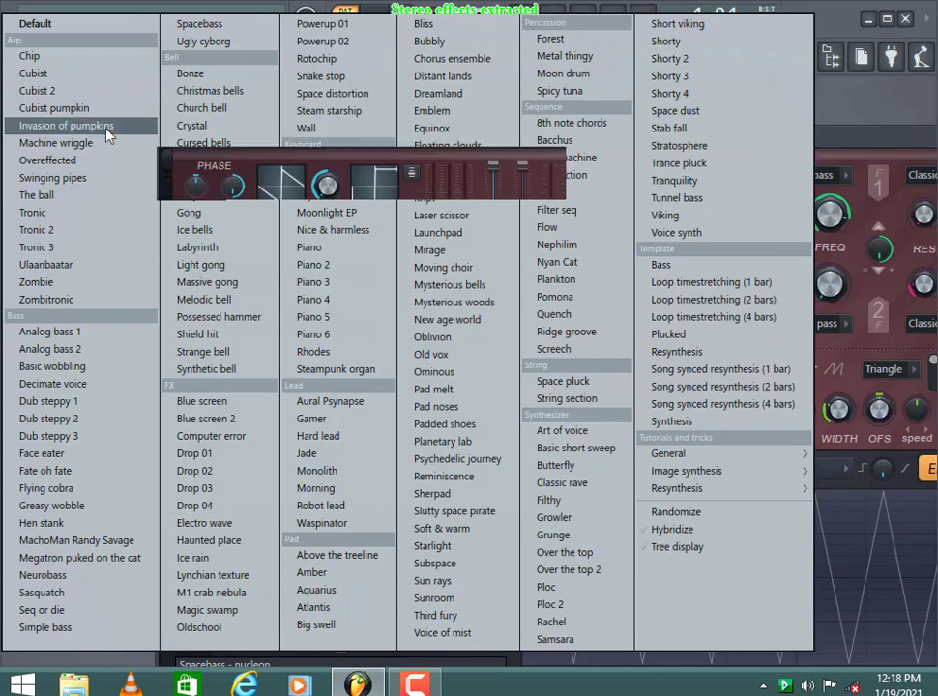
left_click(46, 26)
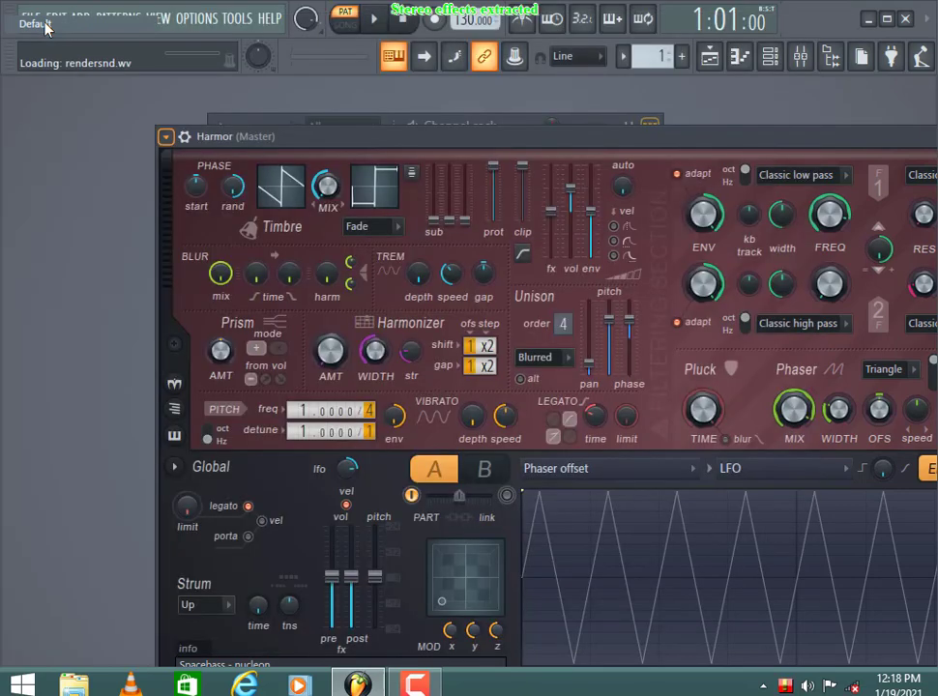
Return to the Harmor (DW) channel's sampler and position its window so all program controls are in view.
left_click_drag(827, 150, 140, 350)
left_click(410, 343)
left_click(365, 337)
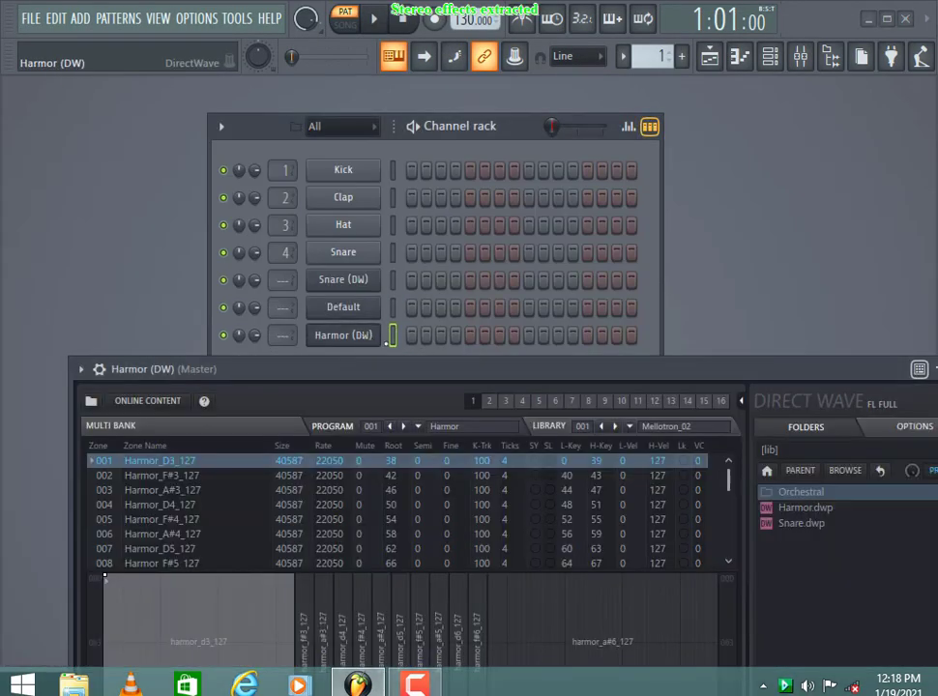
left_click_drag(377, 371, 341, 46)
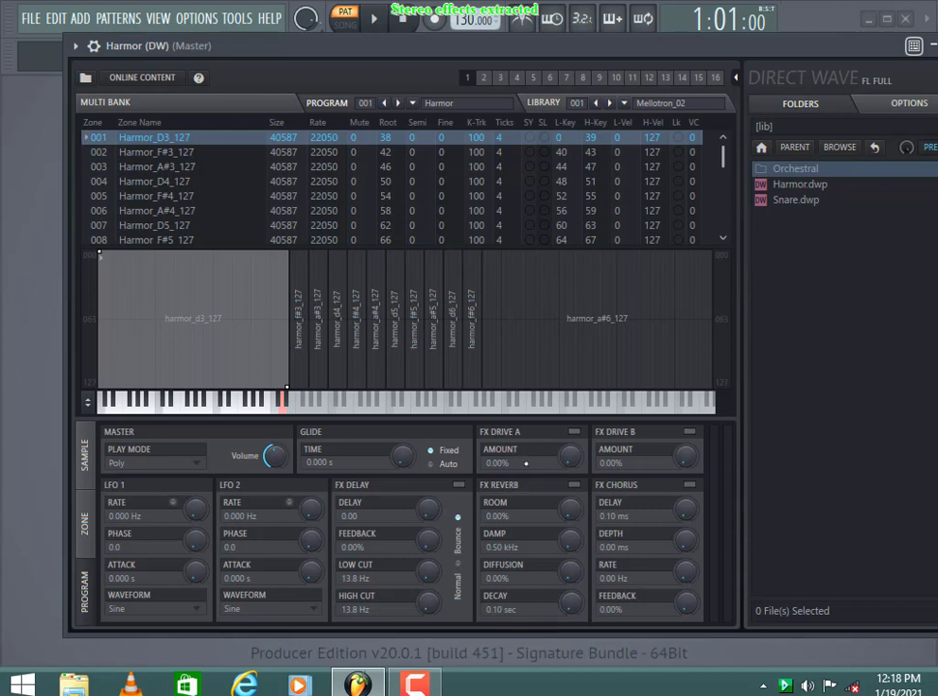
Enable FX Reverb and FX Chorus, and turn on FX Drive A and FX Drive B with both amounts at 100%.
left_click(575, 484)
left_click_drag(564, 440, 564, 342)
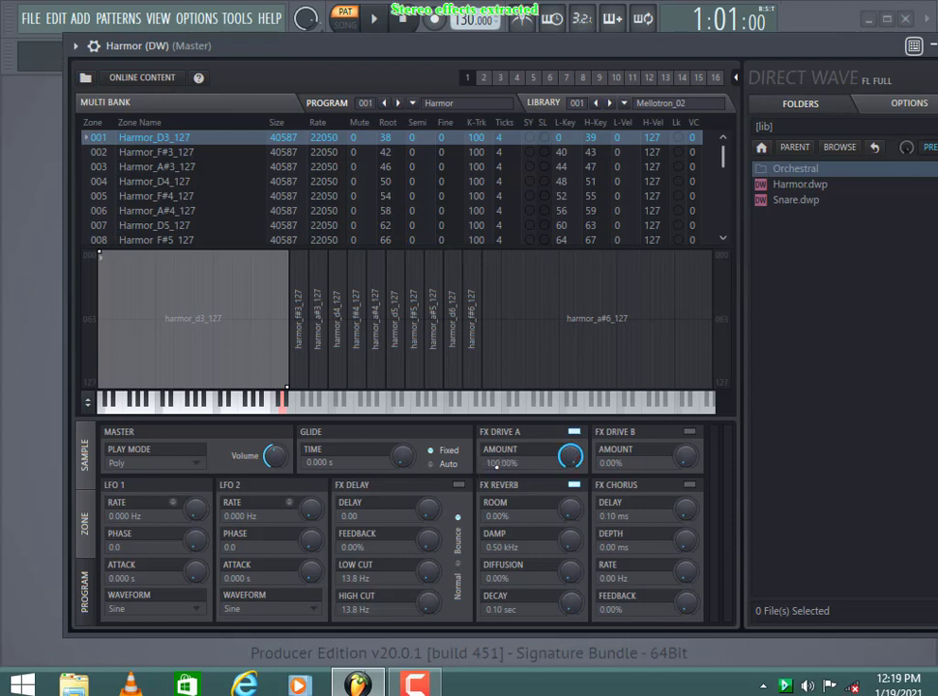
left_click(690, 431)
left_click_drag(679, 465, 679, 367)
left_click(691, 489)
Keep the glide mode on Fixed, set the play mode to Mono and raise the master volume to maximum.
left_click(432, 466)
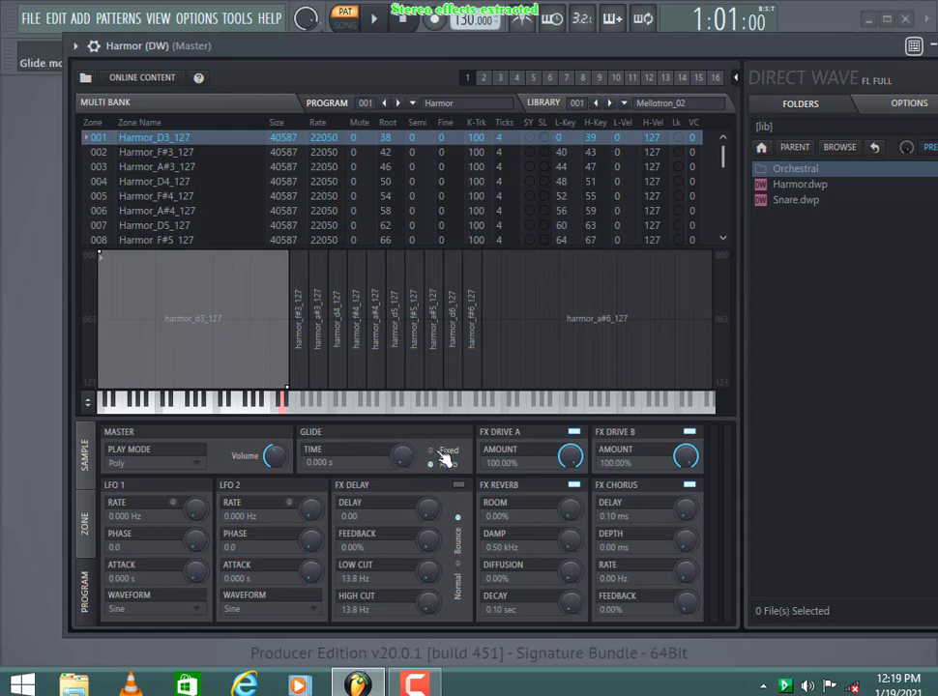
left_click(437, 453)
left_click(169, 465)
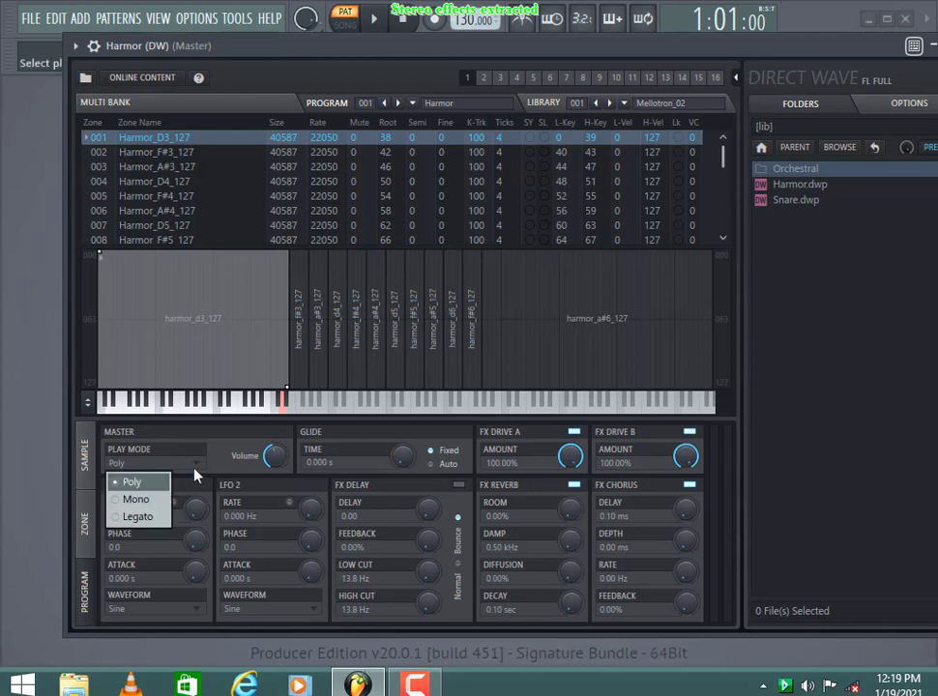
left_click(135, 499)
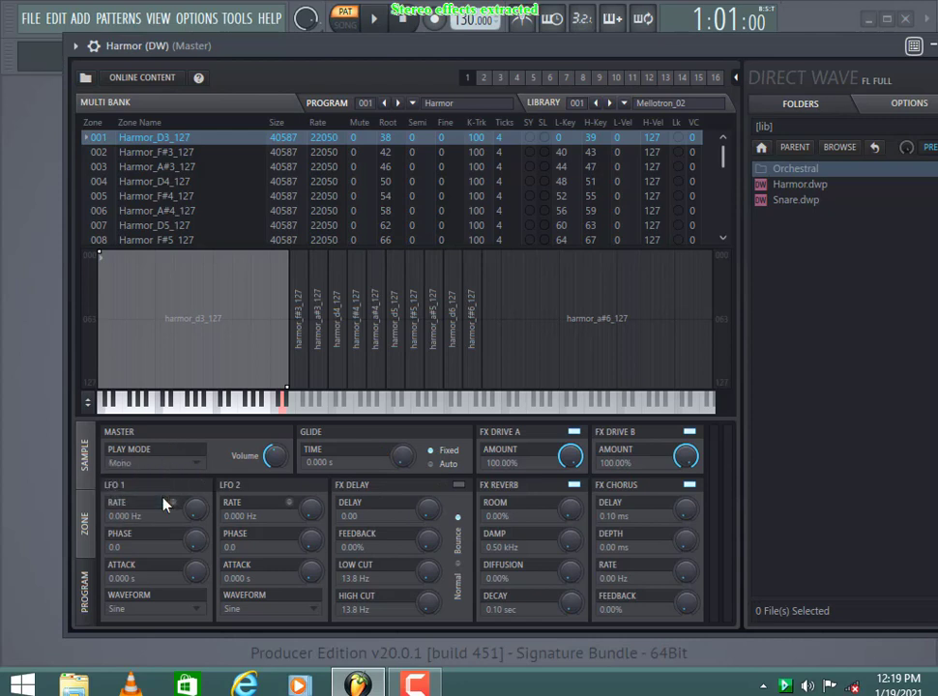
left_click_drag(275, 456, 274, 433)
Turn on the program's FX Delay and the zone's Quantizer and Phaser effects.
left_click(87, 525)
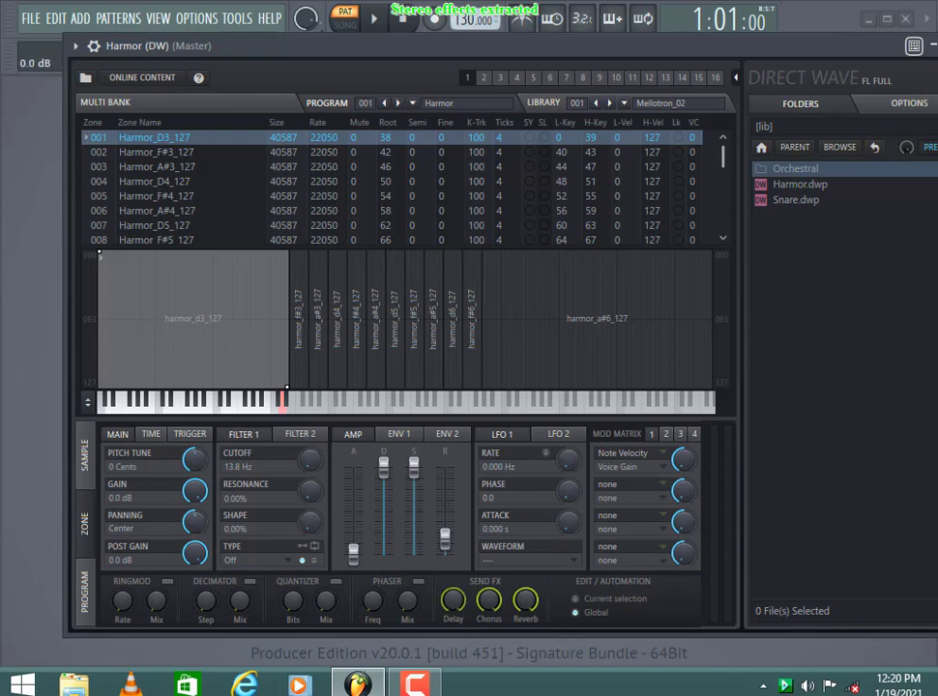
left_click(85, 590)
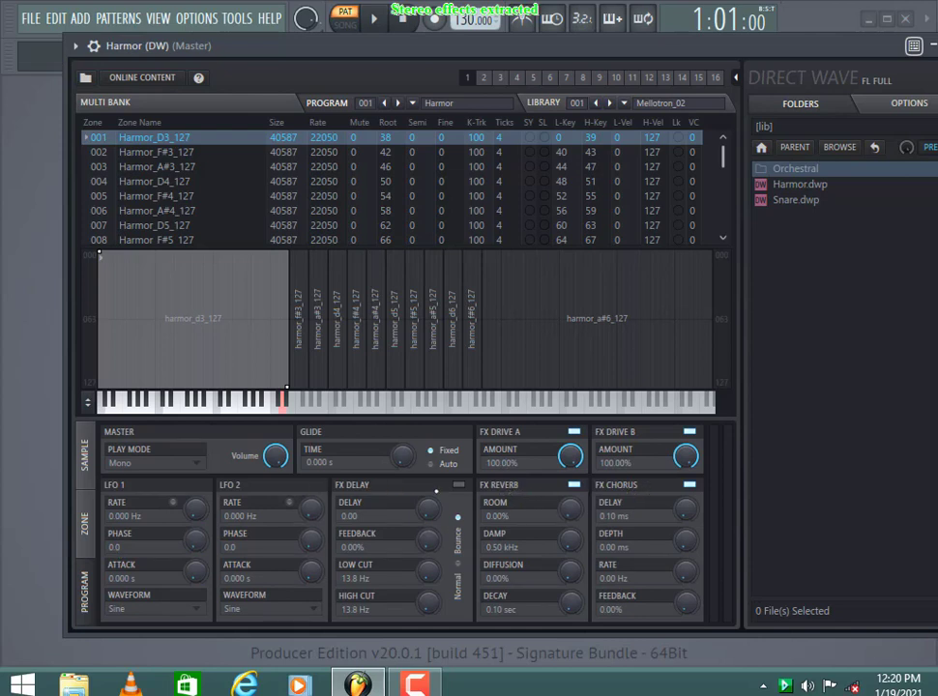
left_click(458, 484)
left_click(85, 523)
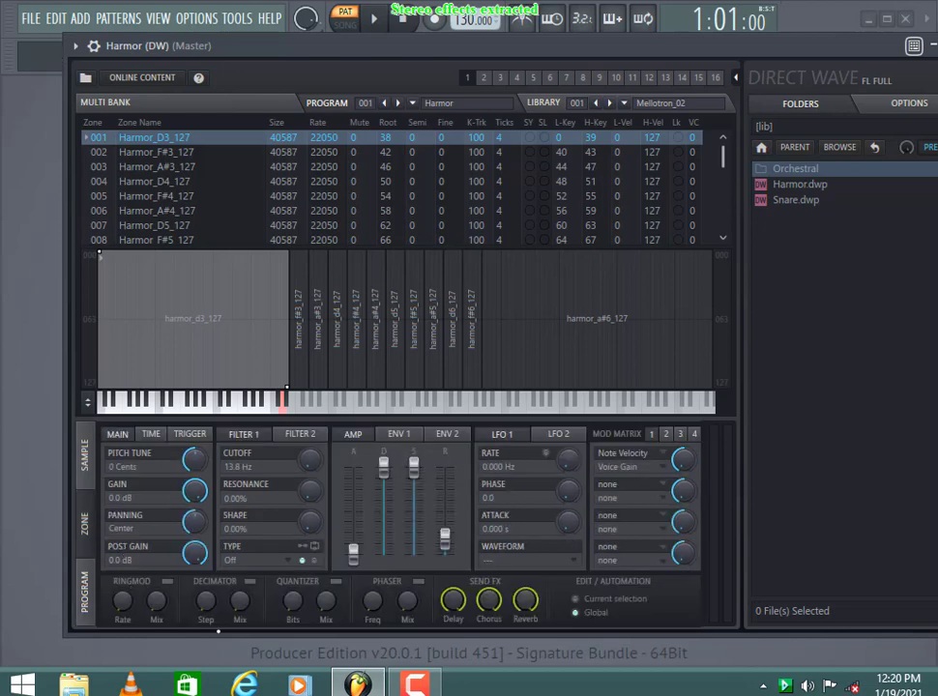
left_click(336, 581)
left_click(420, 583)
Set the first modulation matrix slot's source to Note Key and its destination to Reverb Send.
left_click(630, 454)
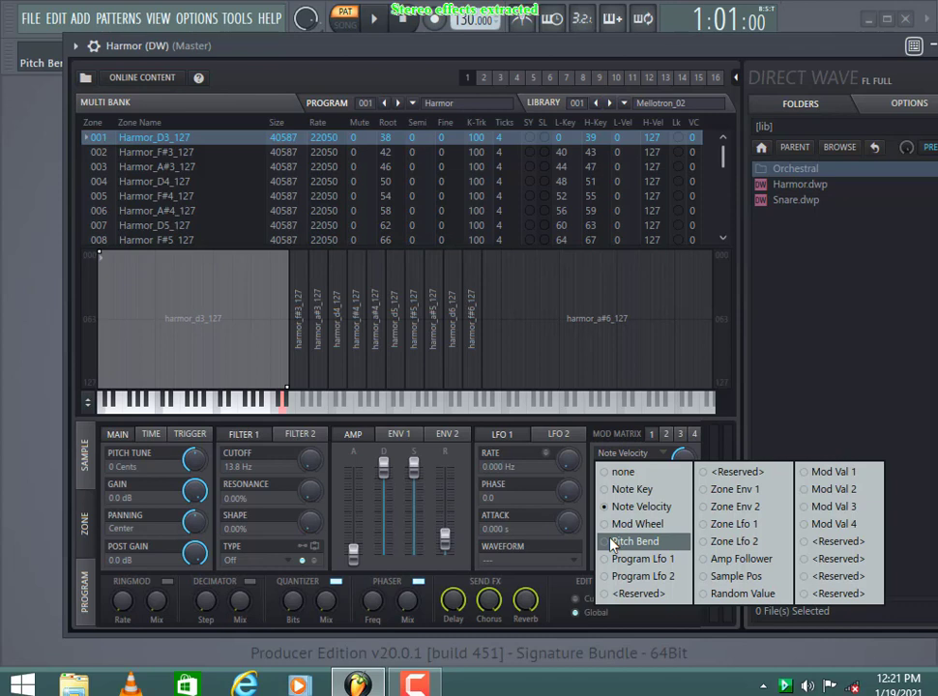
left_click(610, 489)
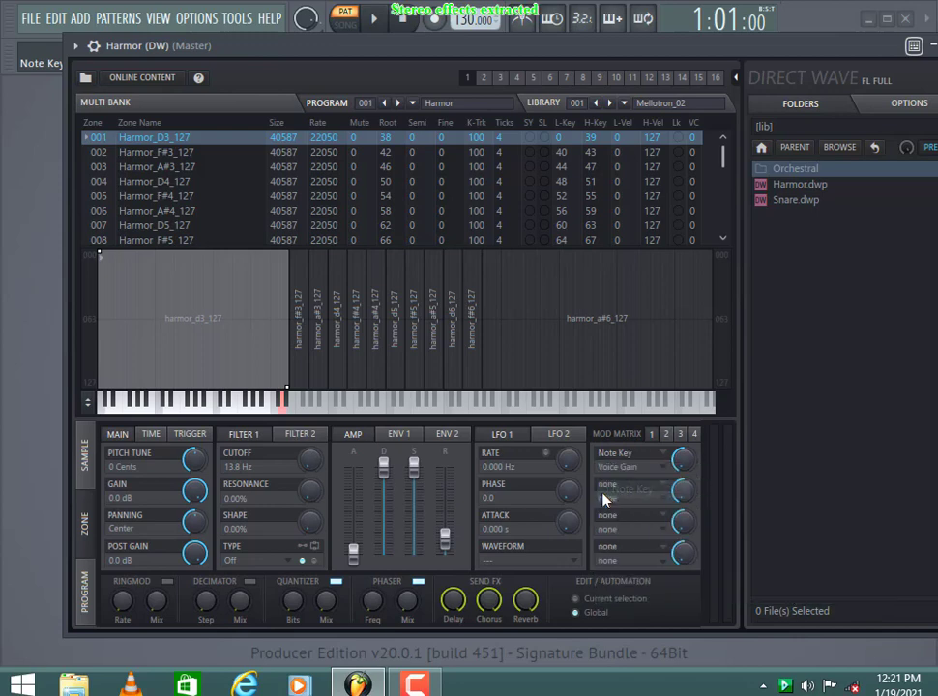
left_click(659, 469)
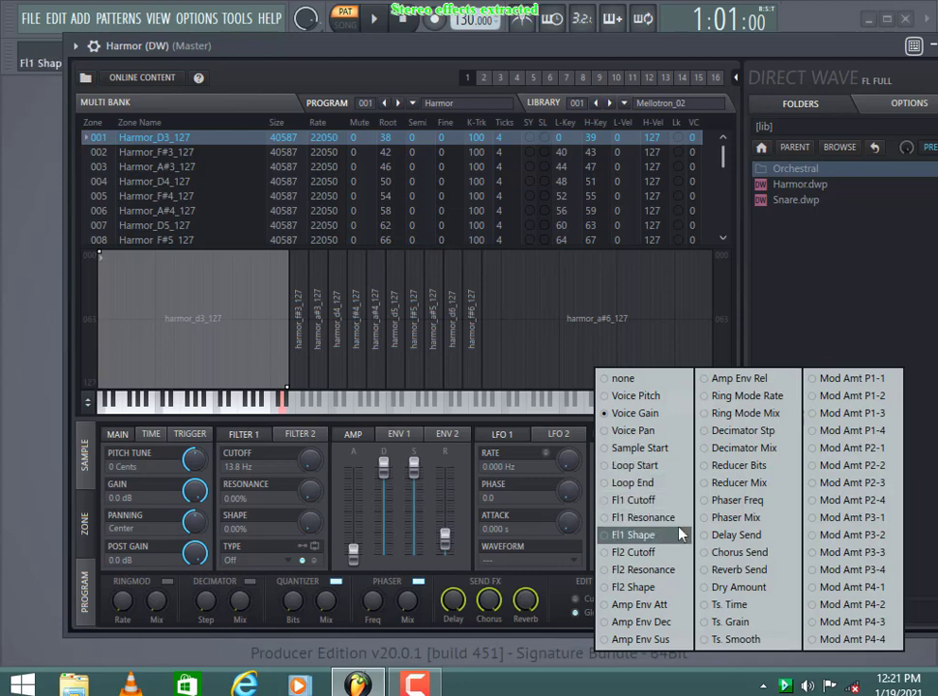
left_click(703, 571)
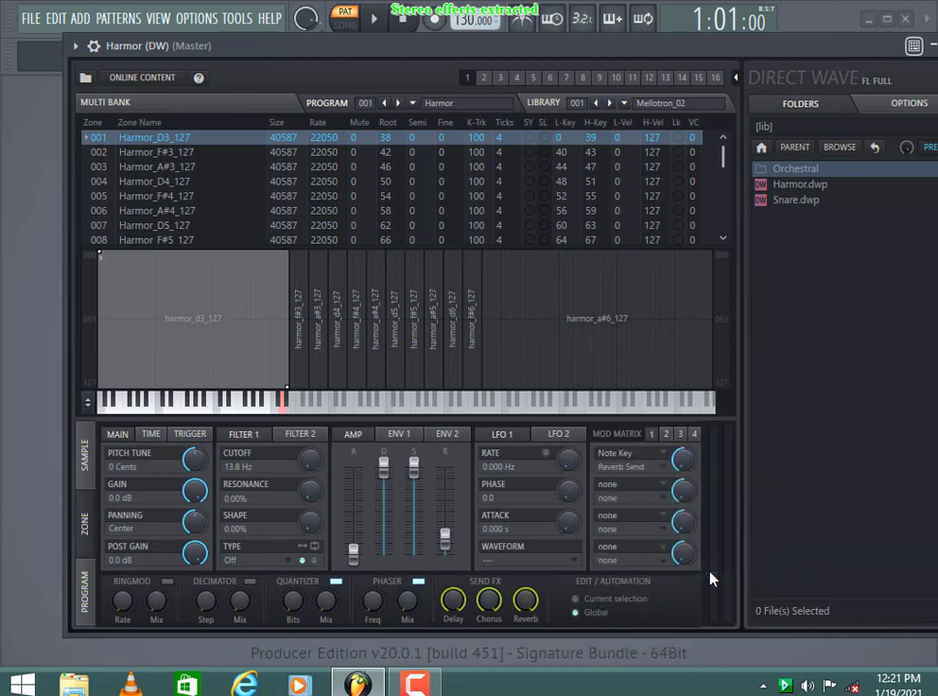
Set the second modulation slot's source to Note Key and try to assign Reverb Send as its destination.
left_click(663, 485)
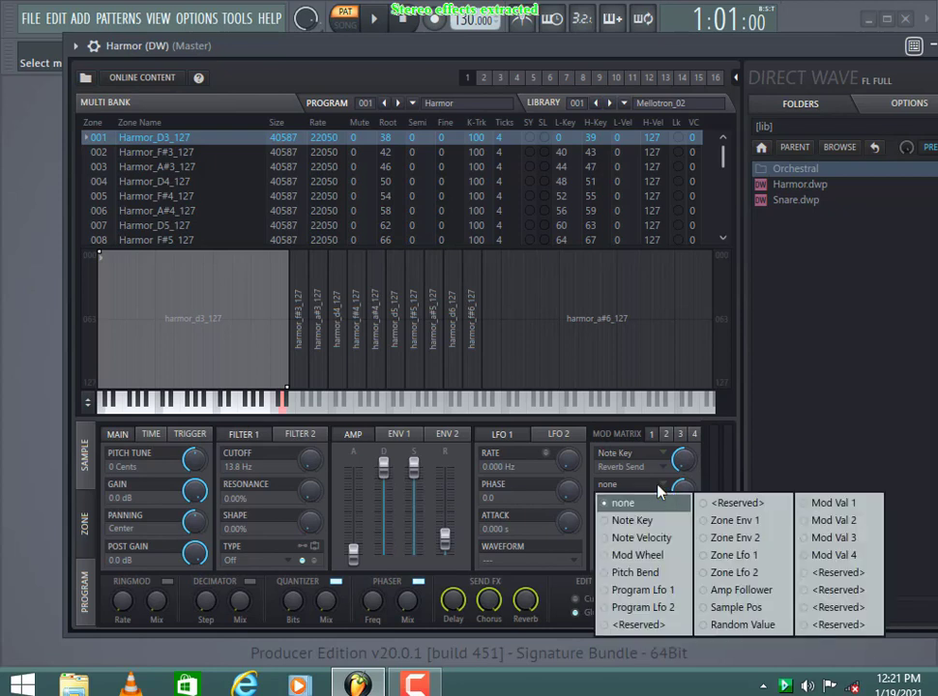
left_click(653, 520)
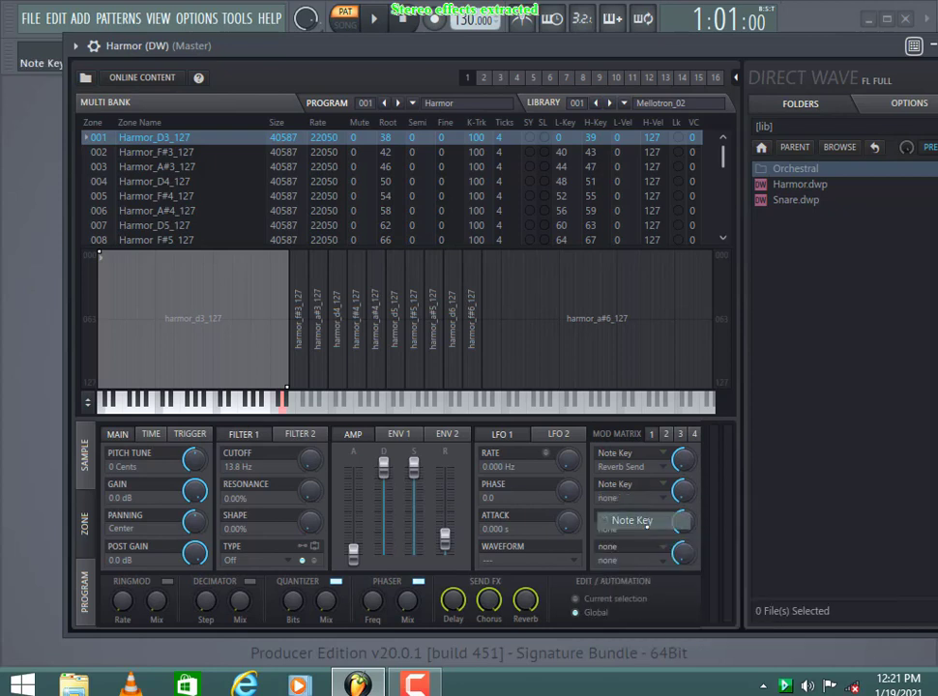
left_click(667, 499)
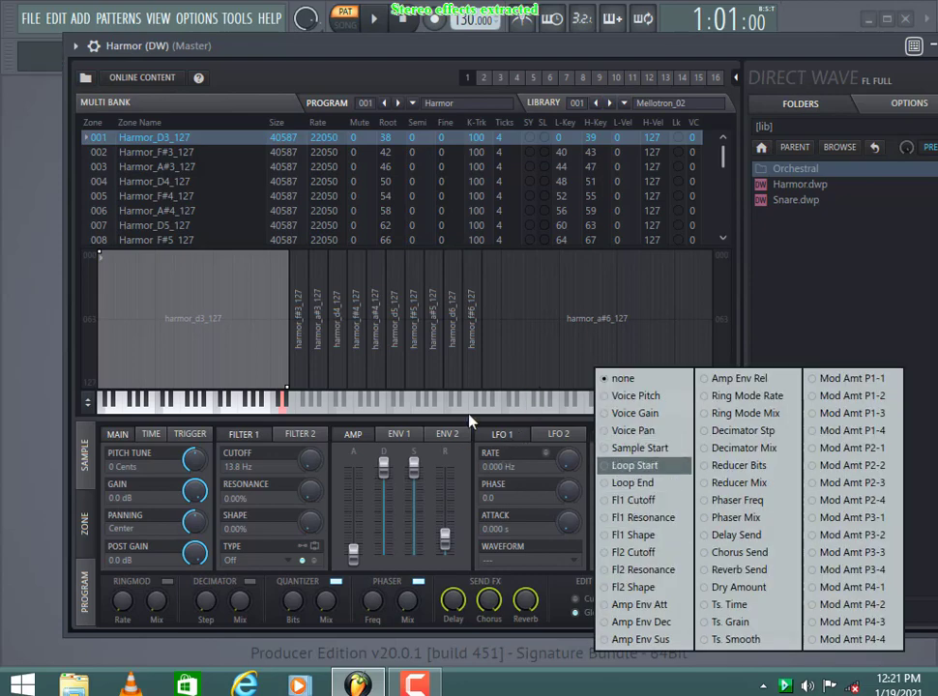
left_click(739, 569)
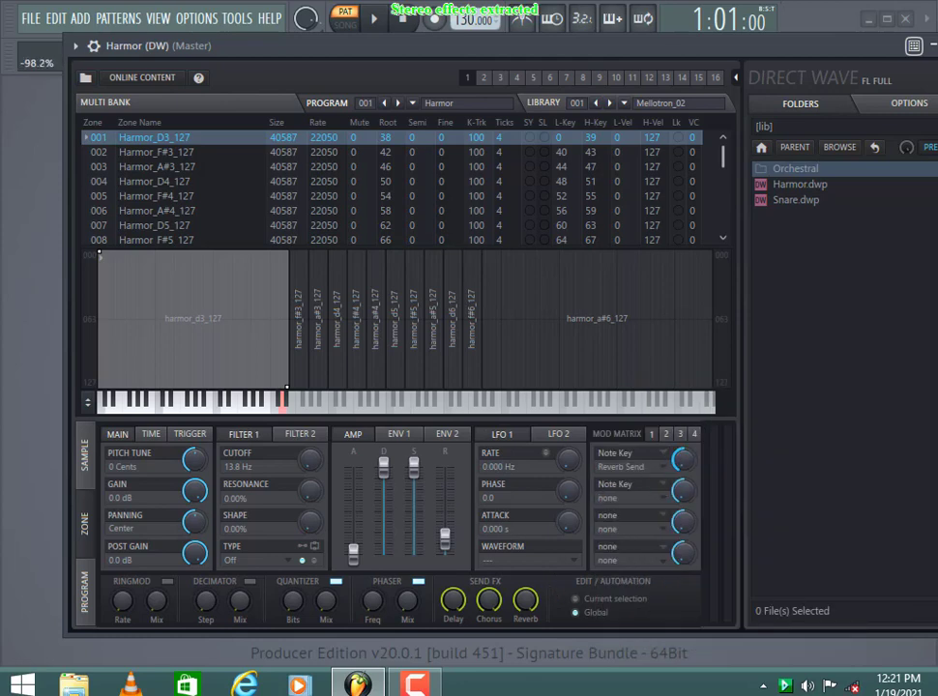
Raise the first modulation slot's amount and increase the phaser's mix and frequency.
left_click_drag(683, 460, 683, 391)
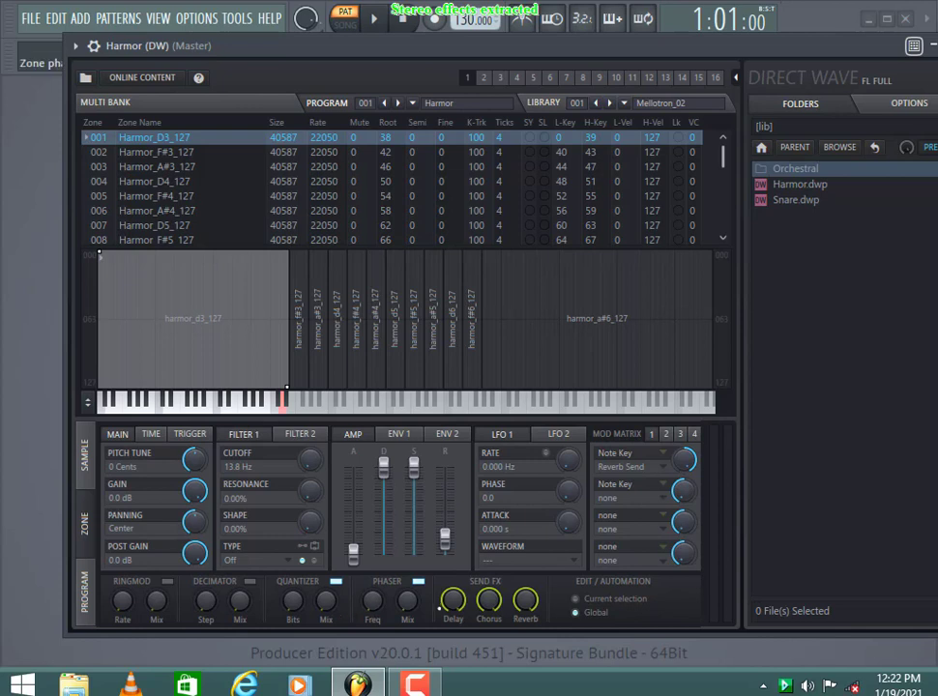
left_click_drag(407, 601, 407, 553)
left_click_drag(372, 601, 371, 566)
Open the mixer and move the sampler window aside so the master track's effect slots and equalizer show.
left_click_drag(834, 43, 720, 241)
left_click(801, 56)
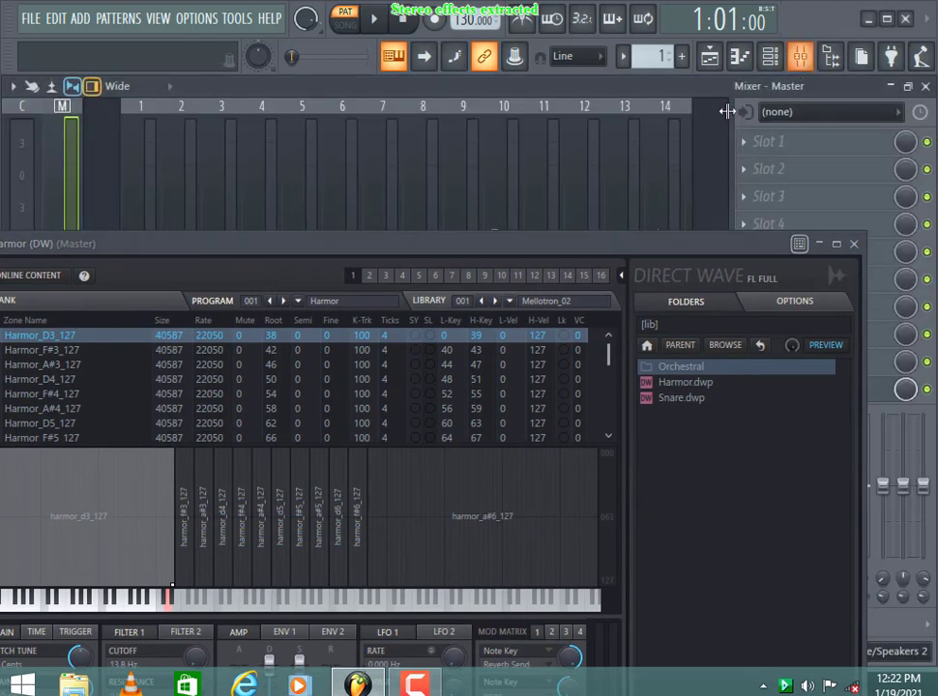
left_click_drag(406, 244, 252, 107)
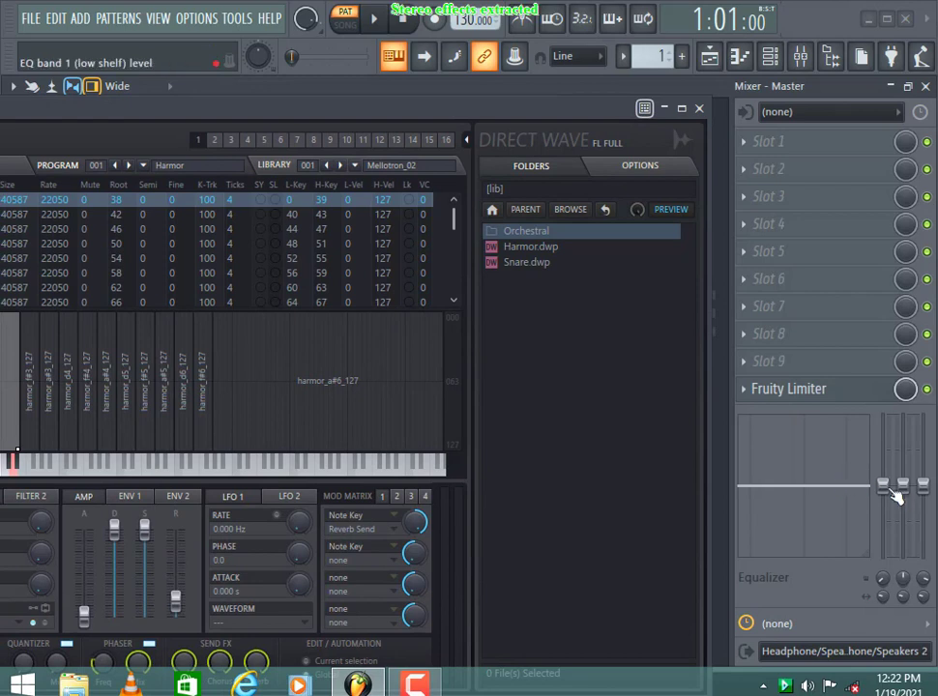
Try boosting the master track's low-shelf equalizer band and undo the change.
left_click_drag(882, 486, 882, 423)
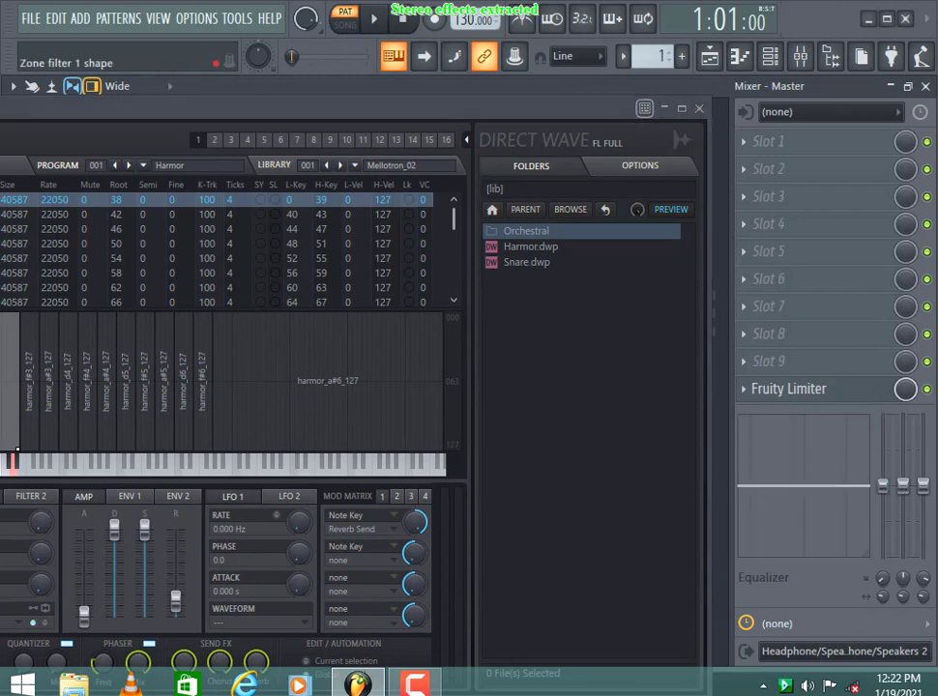
key("ctrl+z")
mouse_move(881, 485)
left_mouse_down()
mouse_move(881, 469)
mouse_move(882, 485)
left_mouse_up()
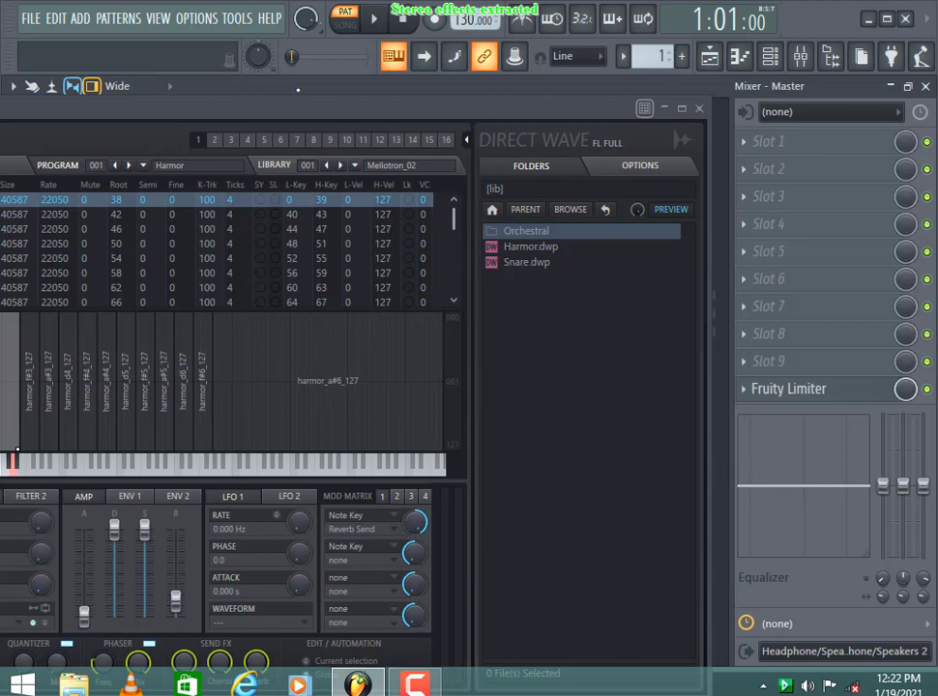
Set the zone's Filter 1 type to Allpass and place the sampler window beside the master mixer track.
left_click_drag(308, 107, 566, 54)
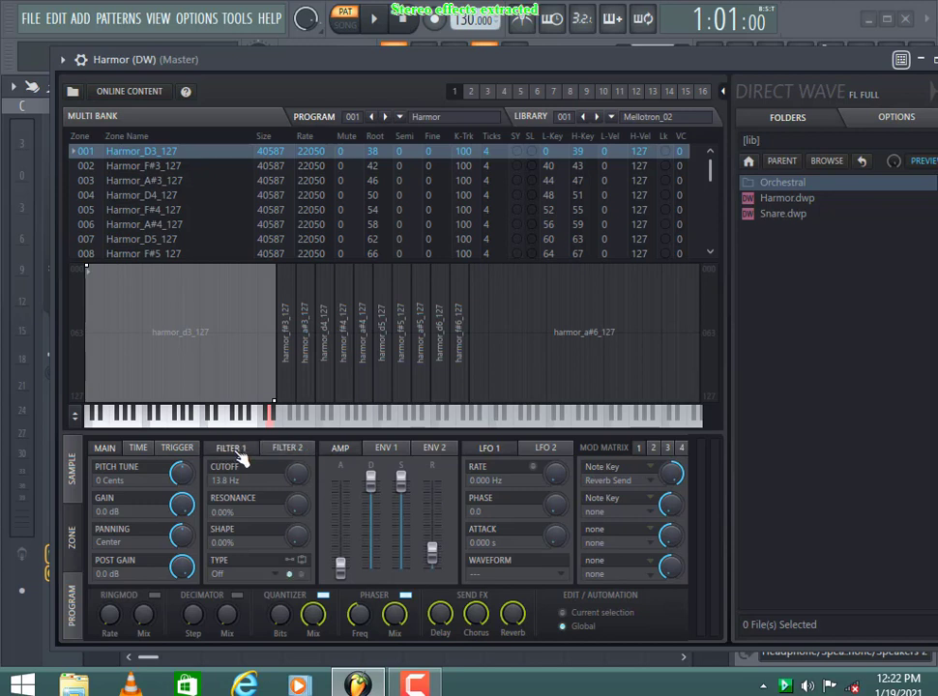
left_click(274, 576)
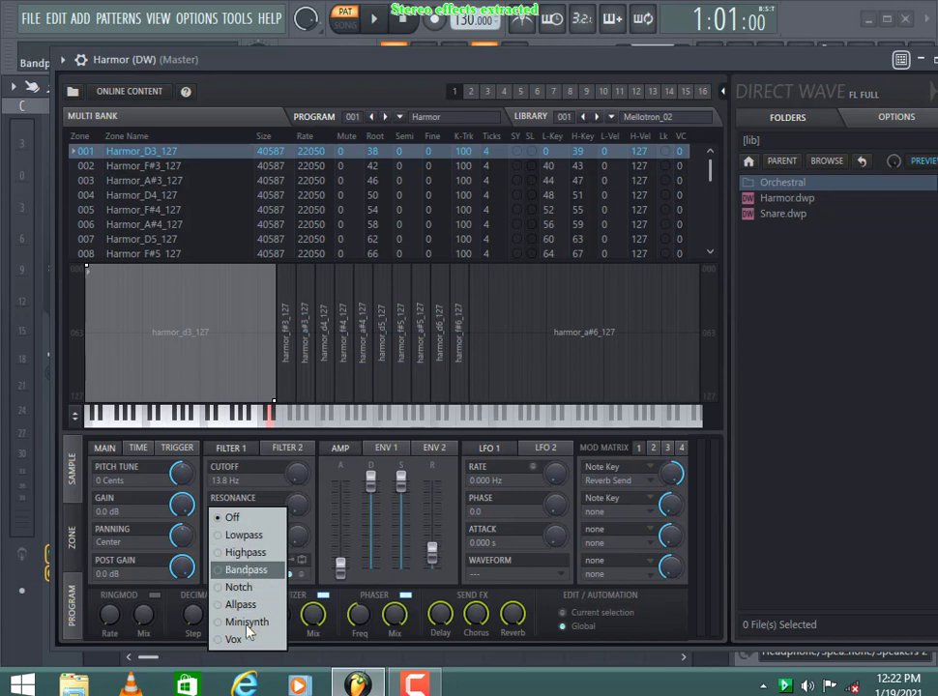
left_click(259, 608)
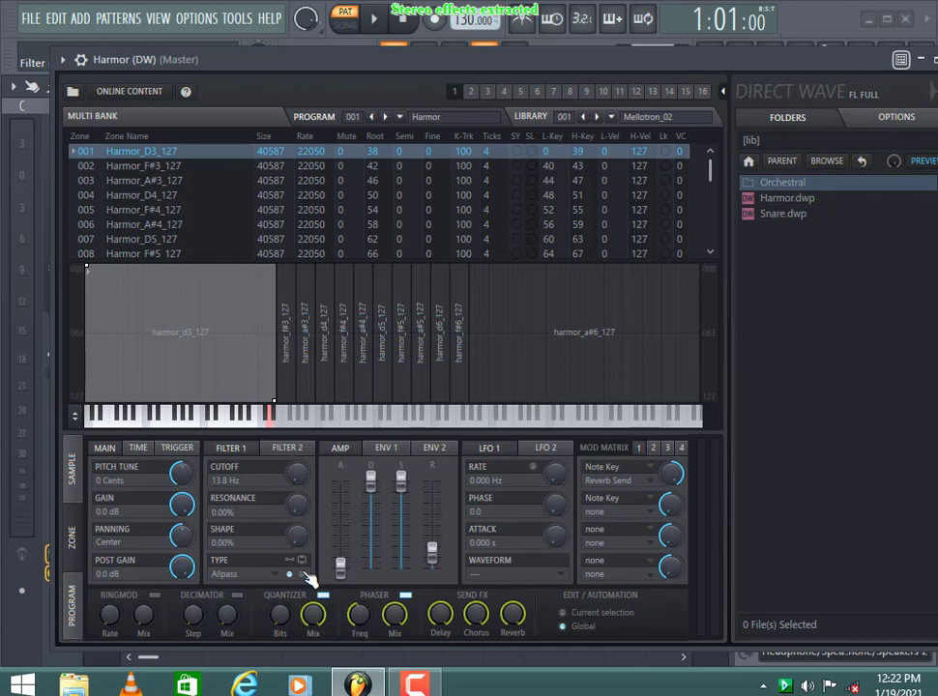
left_click_drag(307, 575, 365, 583)
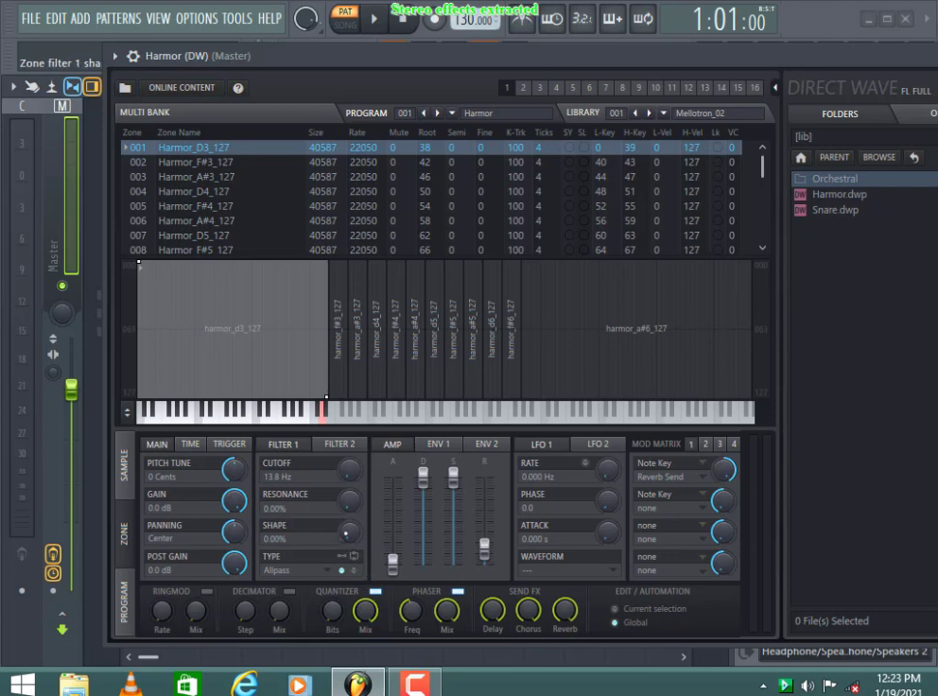
Set the zone's Filter 1 shape to 4.31% and try its cutoff, panning and pitch tune controls.
mouse_move(340, 539)
left_mouse_down()
mouse_move(340, 481)
mouse_move(340, 537)
left_mouse_up()
mouse_move(349, 469)
left_mouse_down()
mouse_move(349, 447)
mouse_move(349, 474)
left_mouse_up()
mouse_move(233, 532)
left_mouse_down()
mouse_move(233, 520)
mouse_move(233, 545)
left_mouse_up()
mouse_move(233, 469)
left_mouse_down()
mouse_move(233, 387)
mouse_move(233, 561)
mouse_move(233, 441)
mouse_move(233, 464)
left_mouse_up()
Look through the zone's time-stretch and trigger settings.
left_click(193, 445)
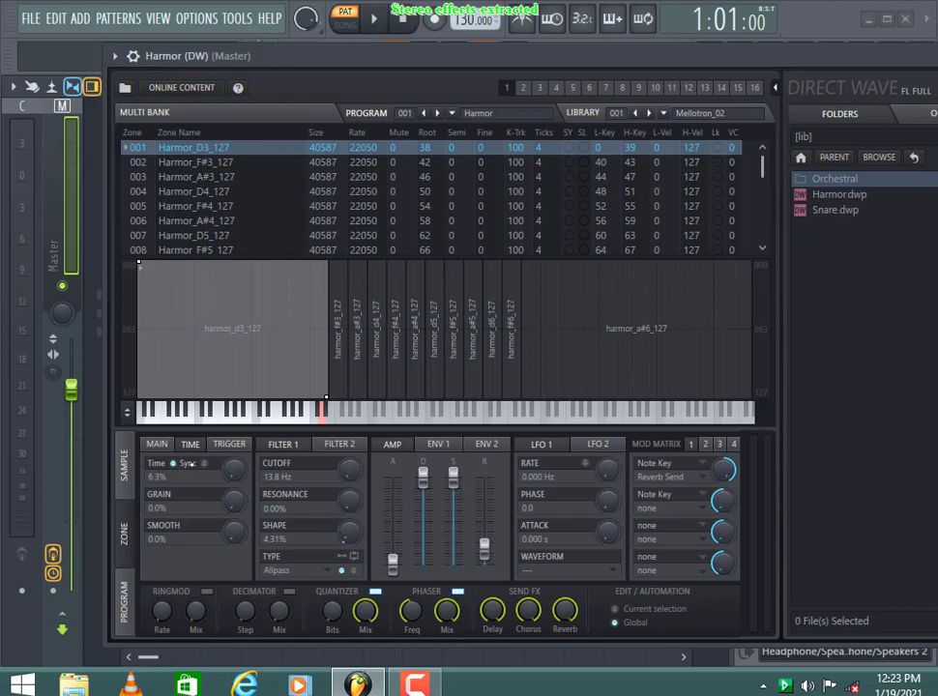
left_click(184, 464)
left_click(229, 446)
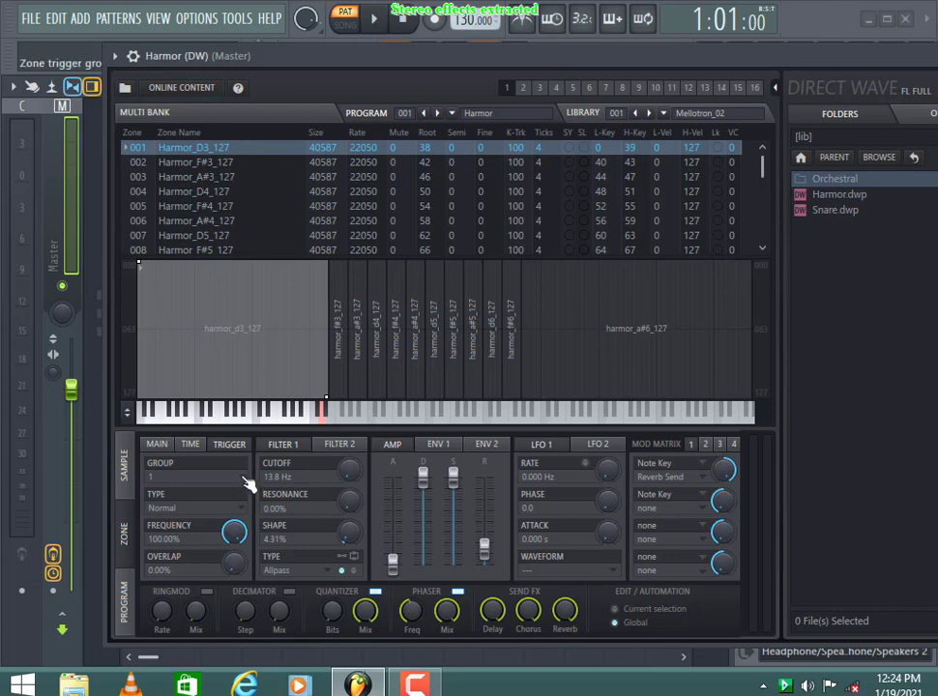
In the zone's sample editor, set the sample start to 6582, the loop start to 18387 and the loop end to 18045.
left_click(128, 481)
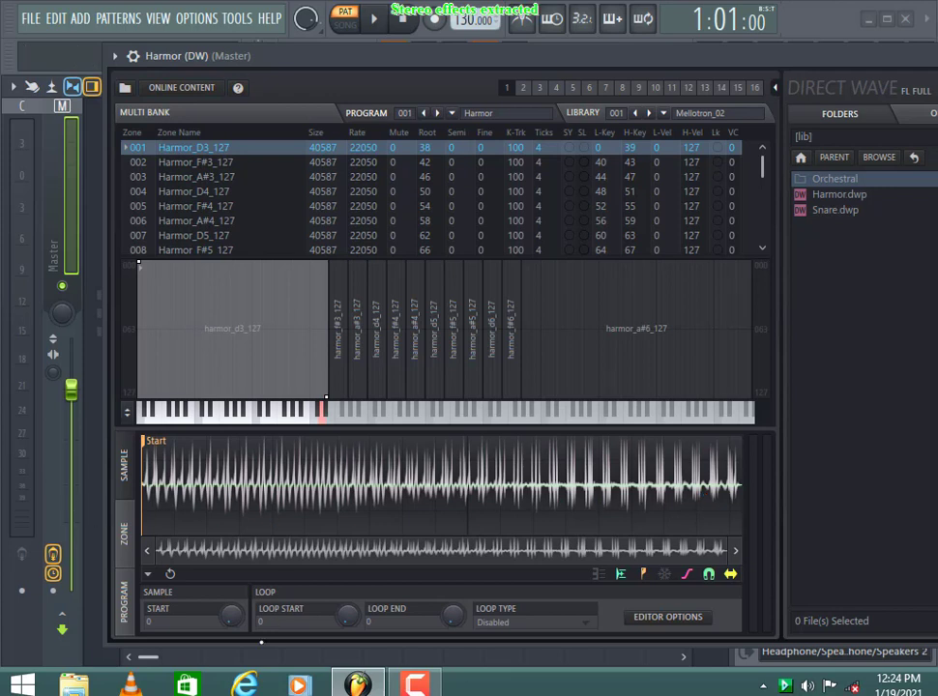
mouse_move(144, 442)
left_mouse_down()
mouse_move(486, 442)
mouse_move(143, 442)
left_mouse_up()
left_click_drag(345, 616, 345, 527)
left_click_drag(232, 616, 231, 596)
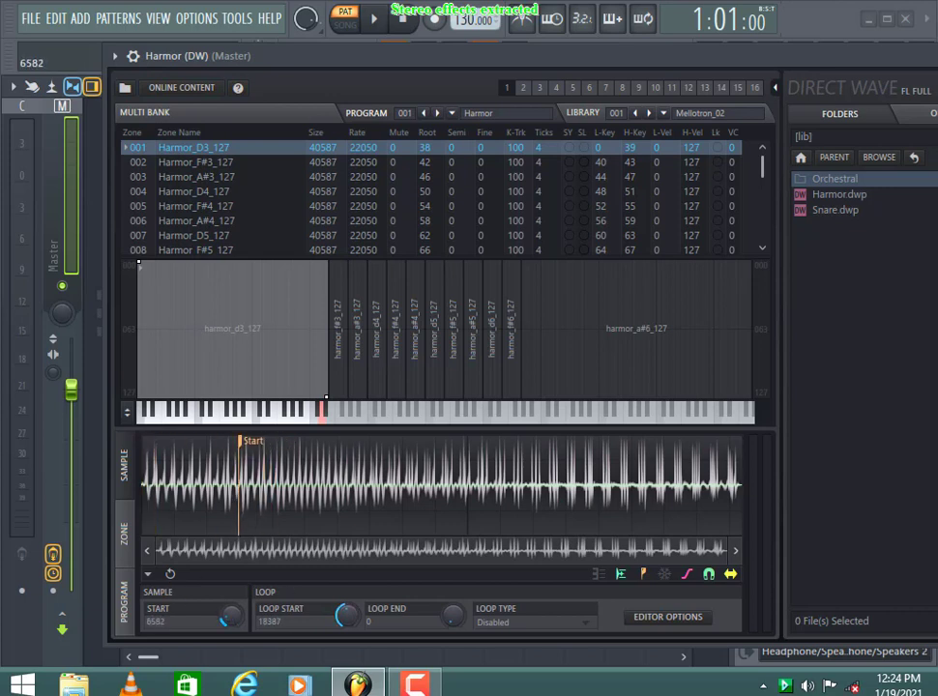
mouse_move(451, 616)
left_mouse_down()
mouse_move(451, 583)
mouse_move(451, 595)
left_mouse_up()
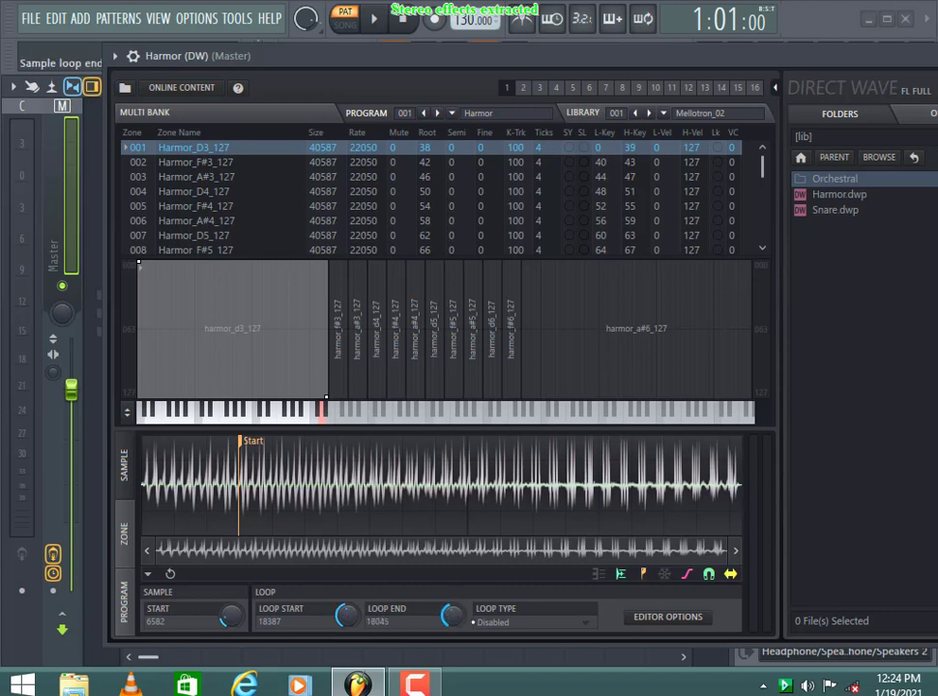
Try the Bounce and Forward loop types on the sample and keep Bounce.
left_click(592, 631)
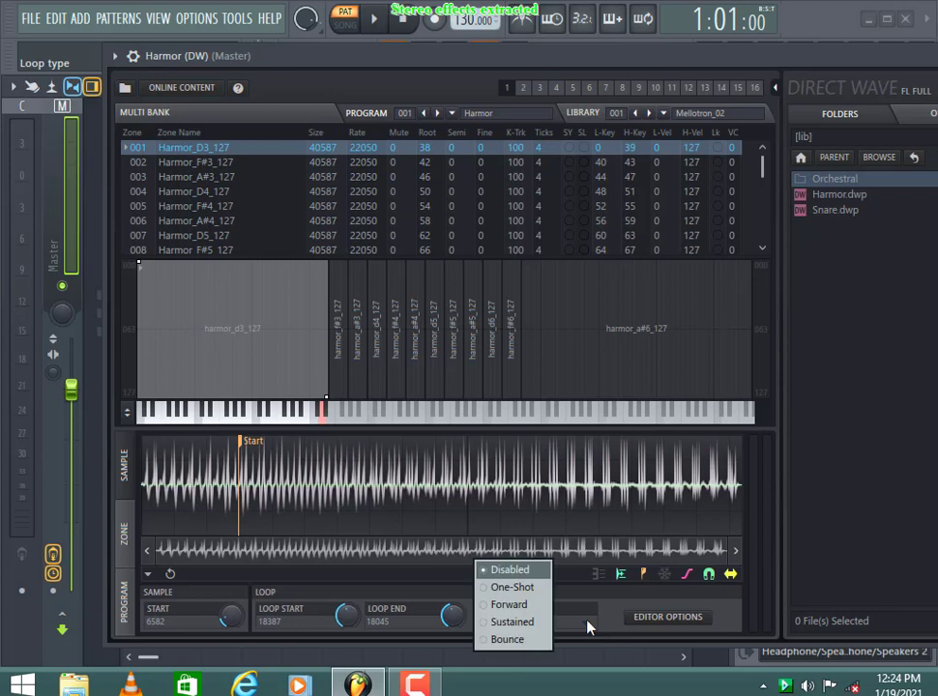
left_click(508, 639)
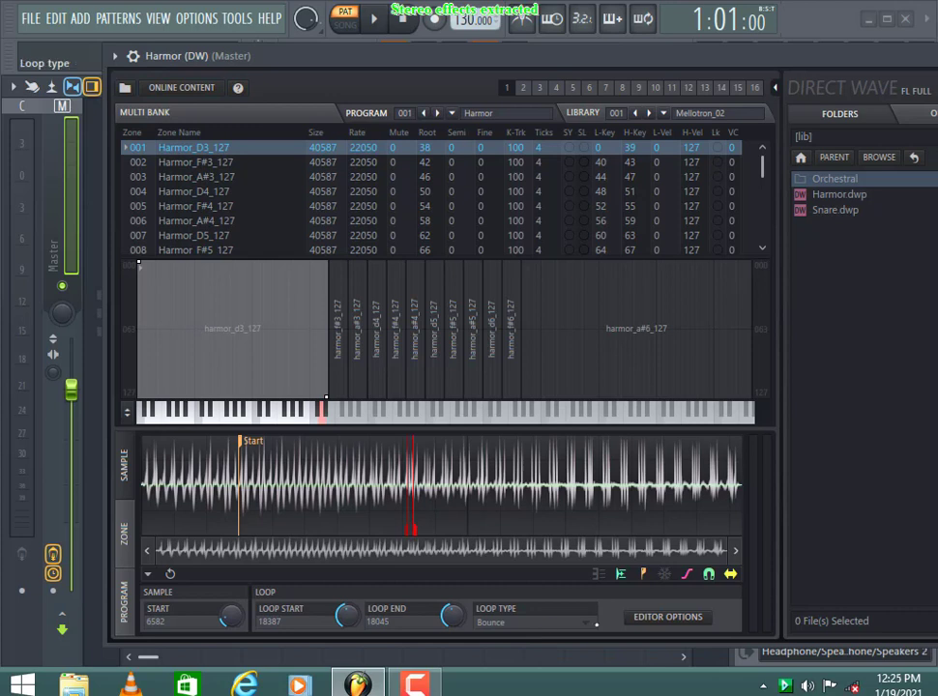
left_click(547, 624)
left_click(510, 604)
left_click(590, 624)
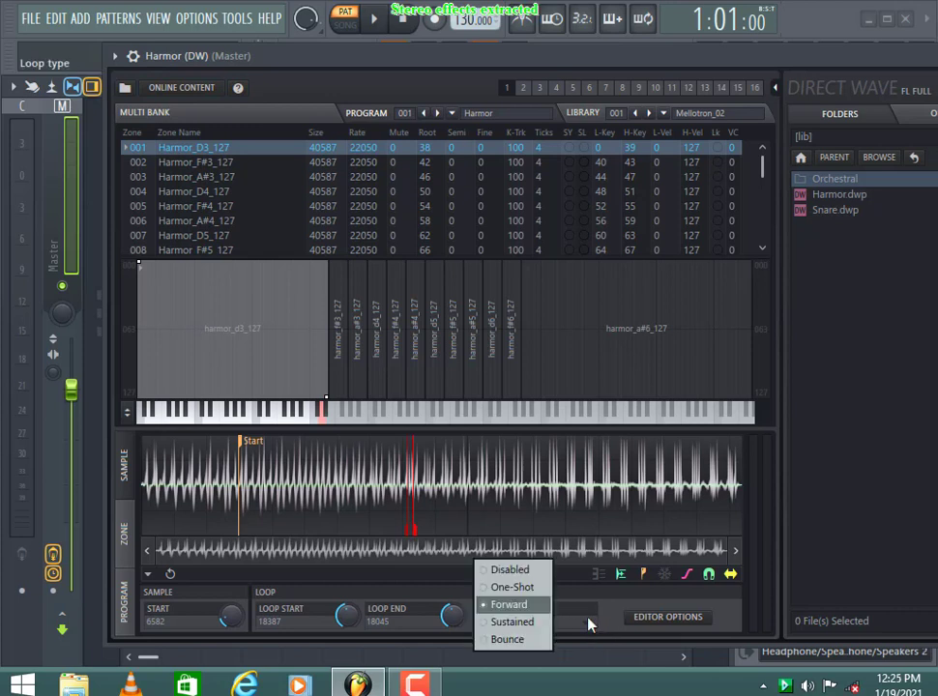
left_click(509, 639)
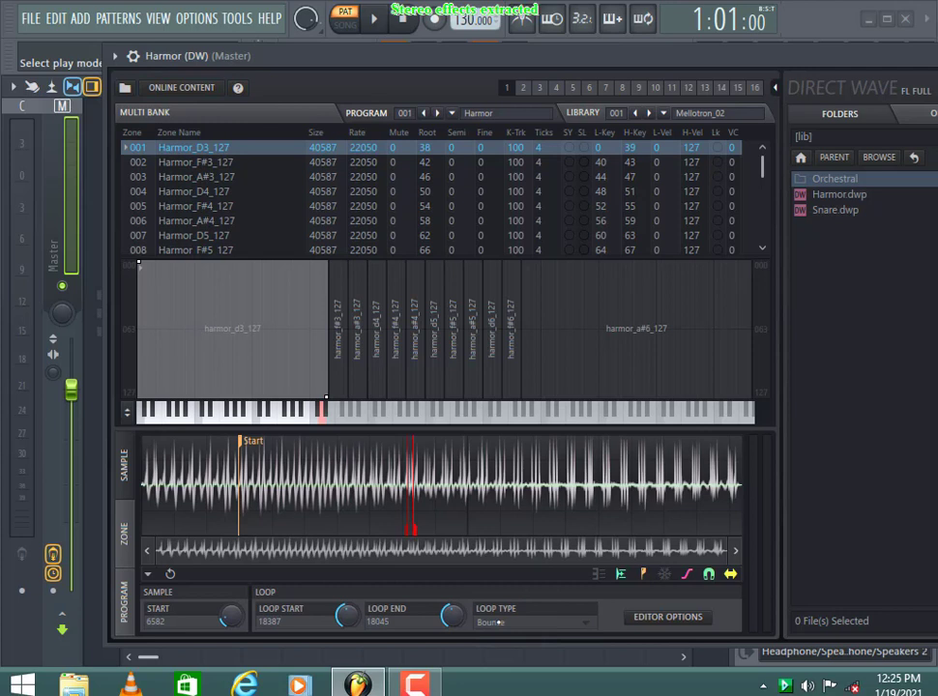
Try lowering the crossfade length and tension to their minimum in the Loop tuner and close it without accepting.
left_click(667, 619)
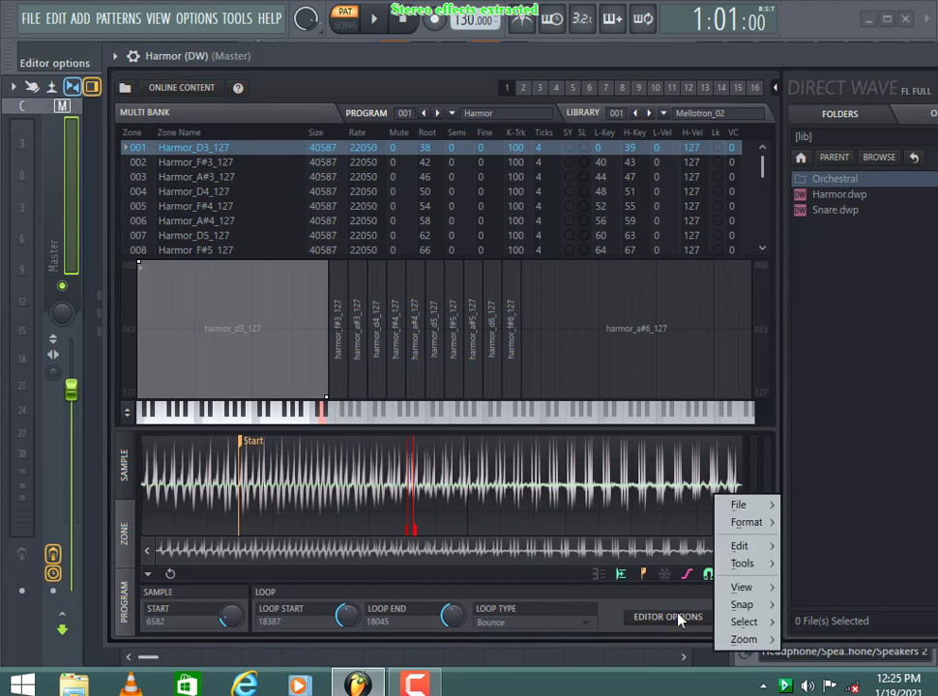
mouse_move(740, 568)
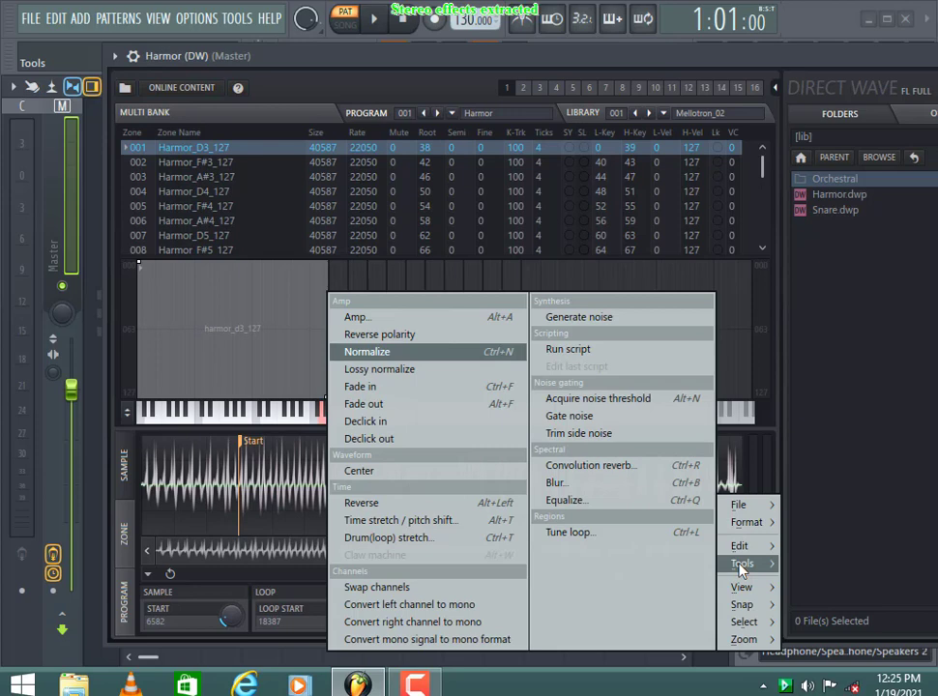
left_click(587, 538)
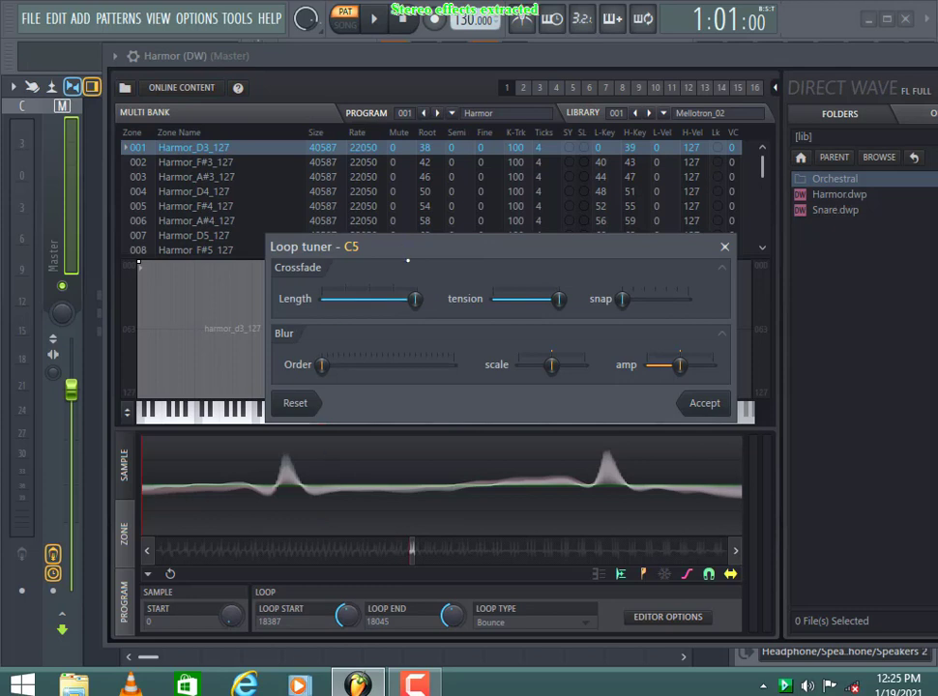
mouse_move(455, 276)
left_mouse_down()
mouse_move(414, 277)
mouse_move(465, 293)
left_mouse_up()
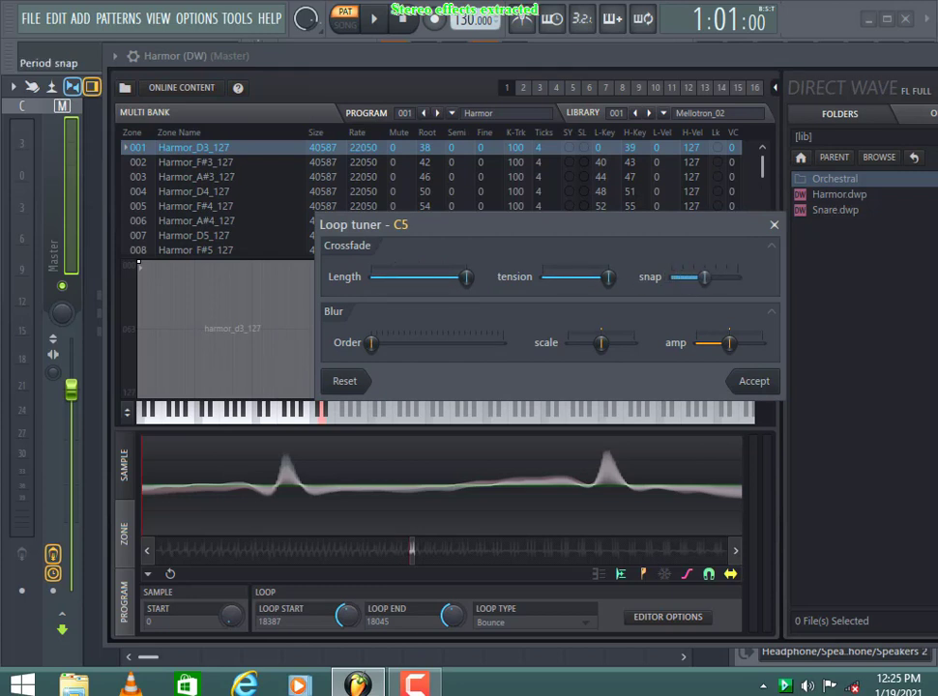
mouse_move(674, 289)
left_mouse_down()
mouse_move(726, 288)
mouse_move(672, 288)
left_mouse_up()
mouse_move(370, 343)
left_mouse_down()
mouse_move(444, 343)
mouse_move(370, 342)
left_mouse_up()
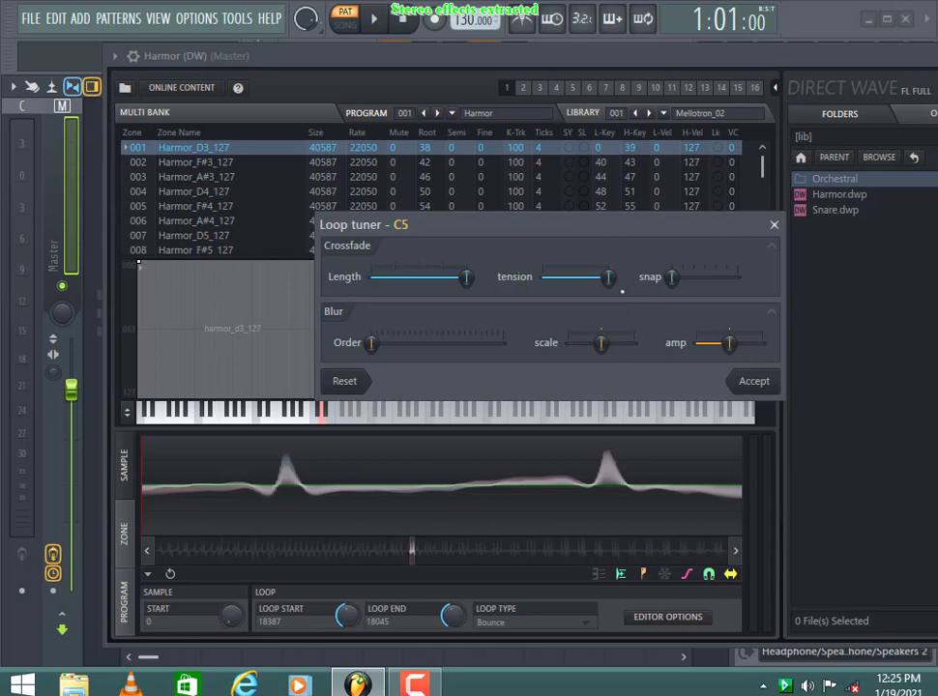
left_click_drag(620, 290, 552, 290)
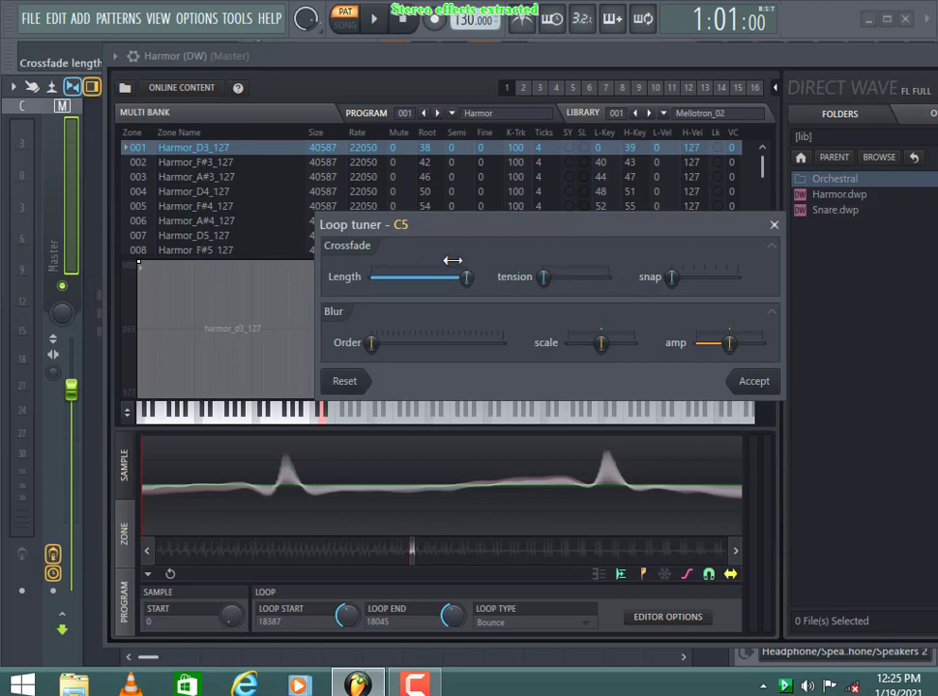
left_click_drag(452, 260, 357, 261)
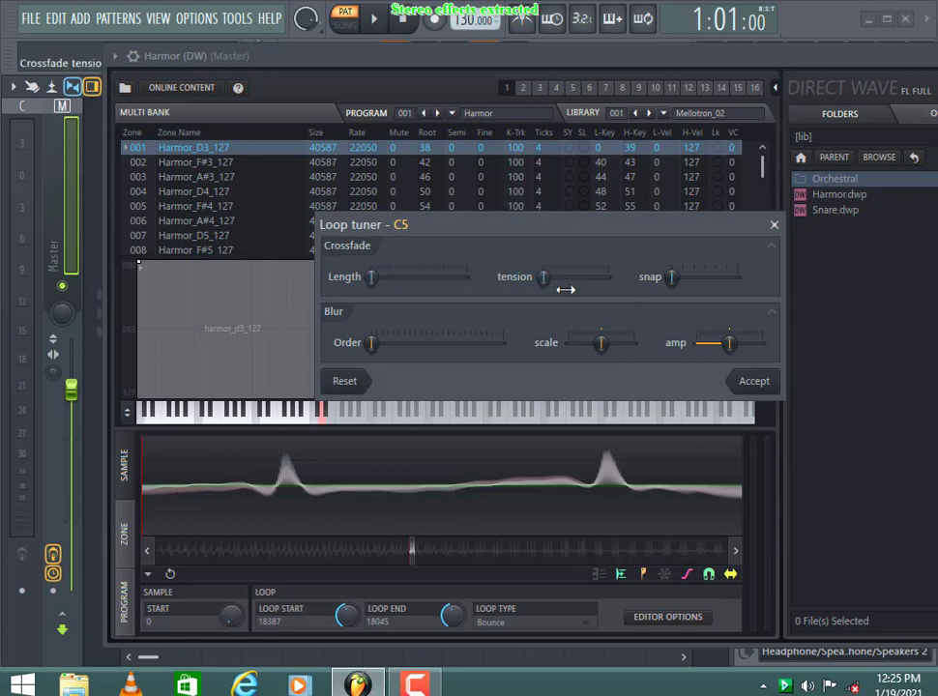
left_click(774, 224)
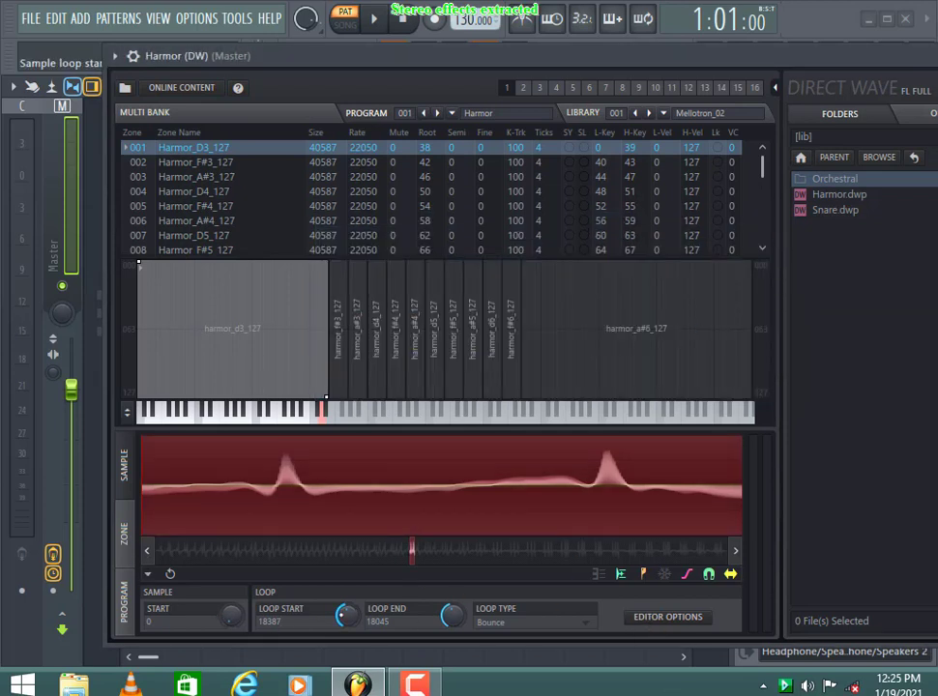
Set the sample's loop start to 0 and its loop end to 1530.
left_click_drag(346, 616, 345, 667)
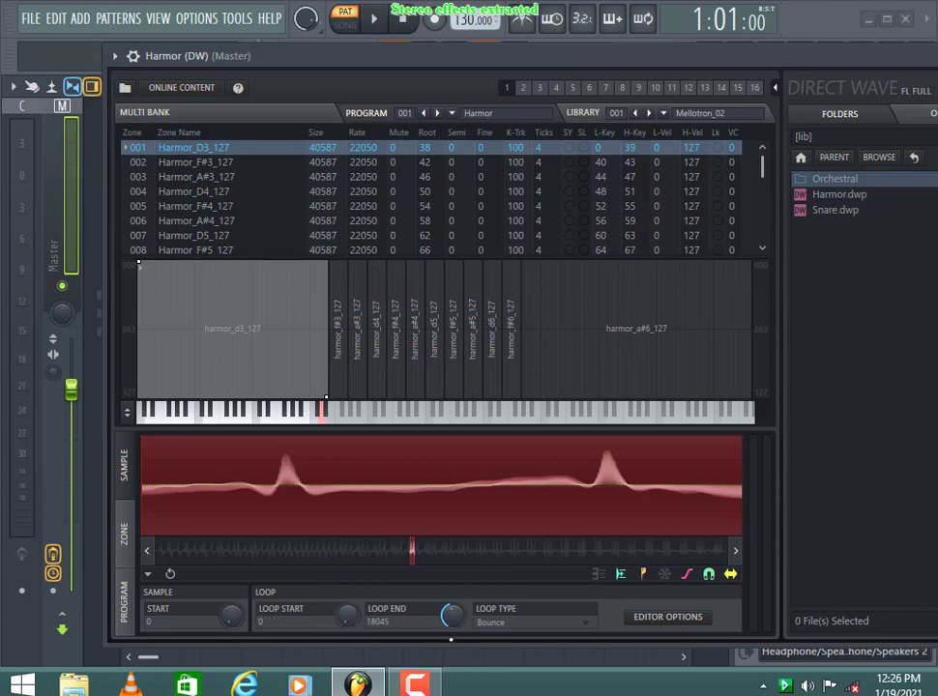
left_click_drag(450, 638, 451, 682)
left_click(665, 617)
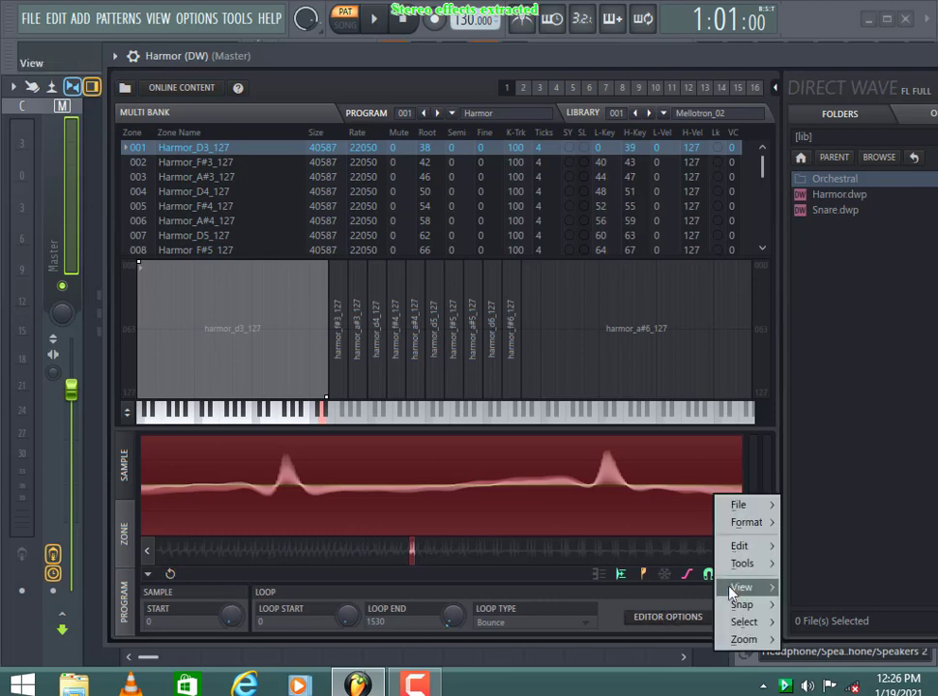
left_click(607, 607)
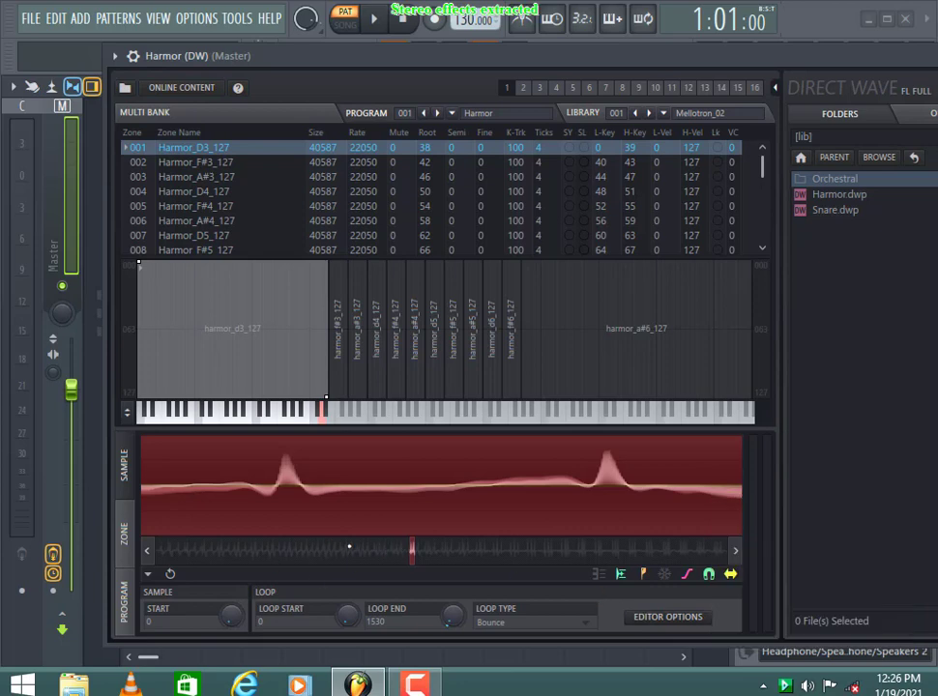
Bring the whole waveform into view and move the loop's end marker toward the end of the sample.
left_click_drag(410, 552, 157, 552)
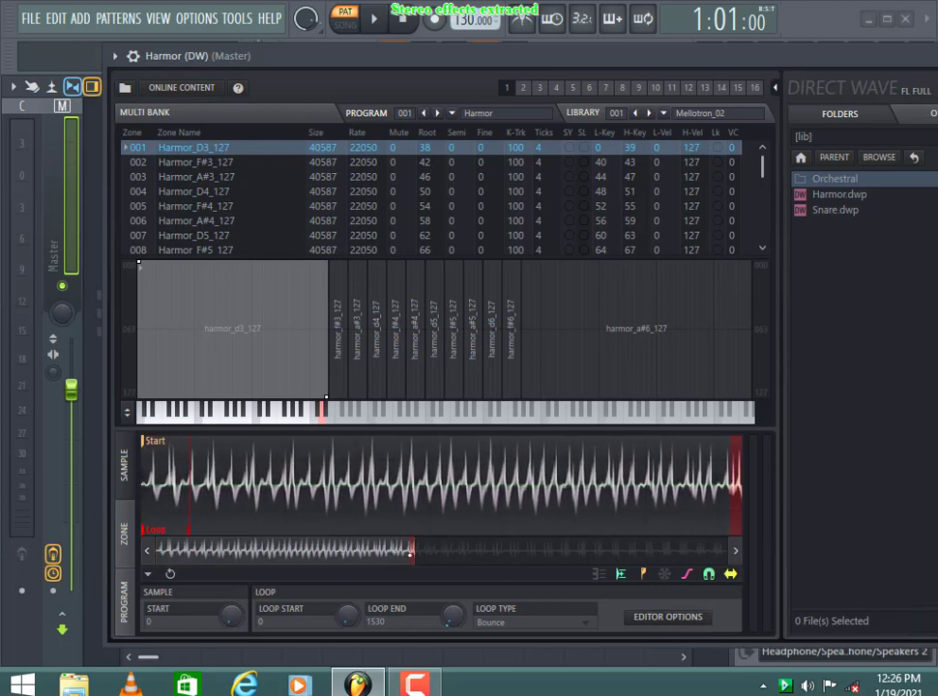
left_click_drag(414, 549, 737, 549)
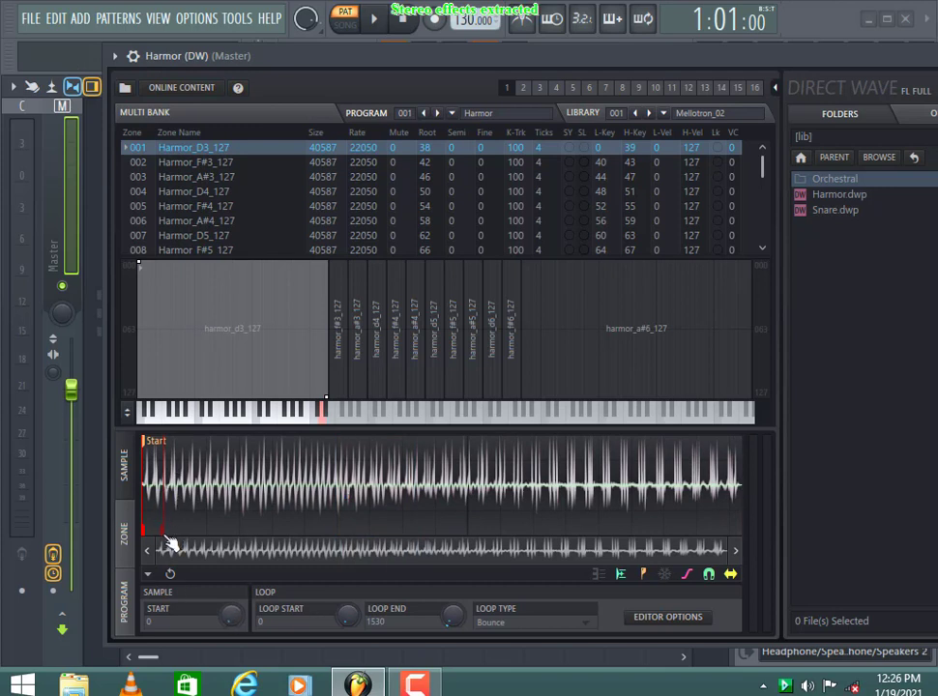
left_click_drag(162, 533, 762, 550)
Show the program's master, glide, LFO and effect settings, then hide the mixer and bring the channel rack into view.
left_click(129, 535)
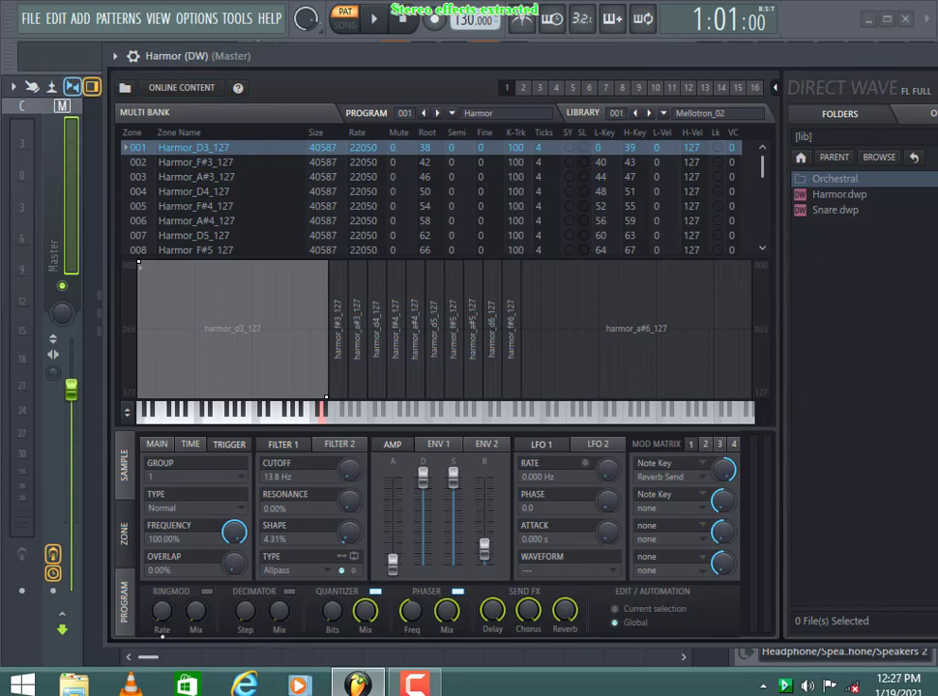
left_click(130, 600)
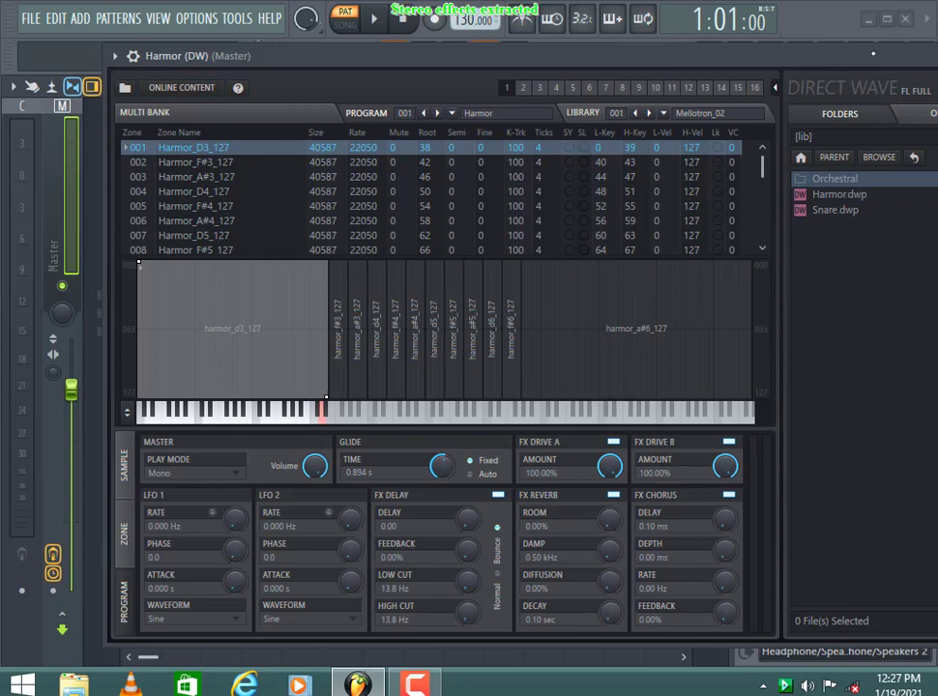
key("F9")
left_click(926, 86)
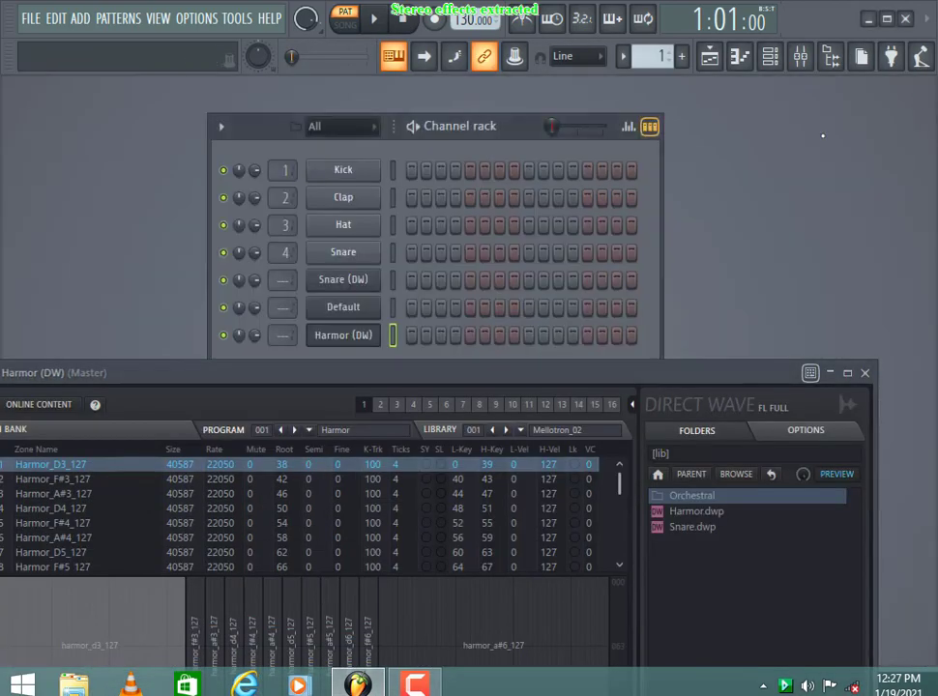
Try the Mono and Porta options with the slide time on the Default channel, switch both off and close its settings.
left_click(348, 309)
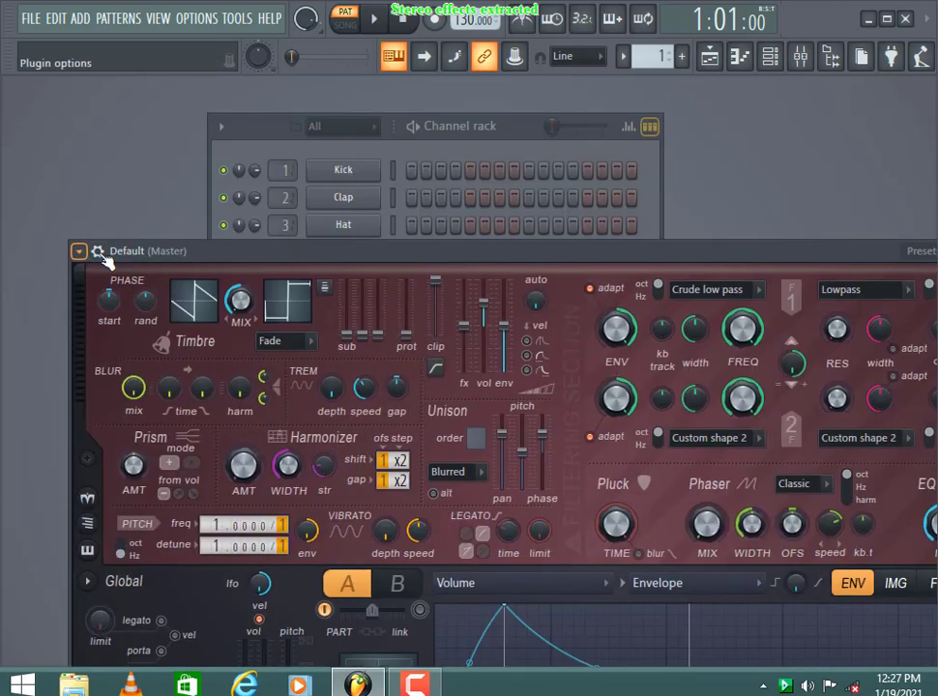
left_click(81, 249)
left_click(132, 284)
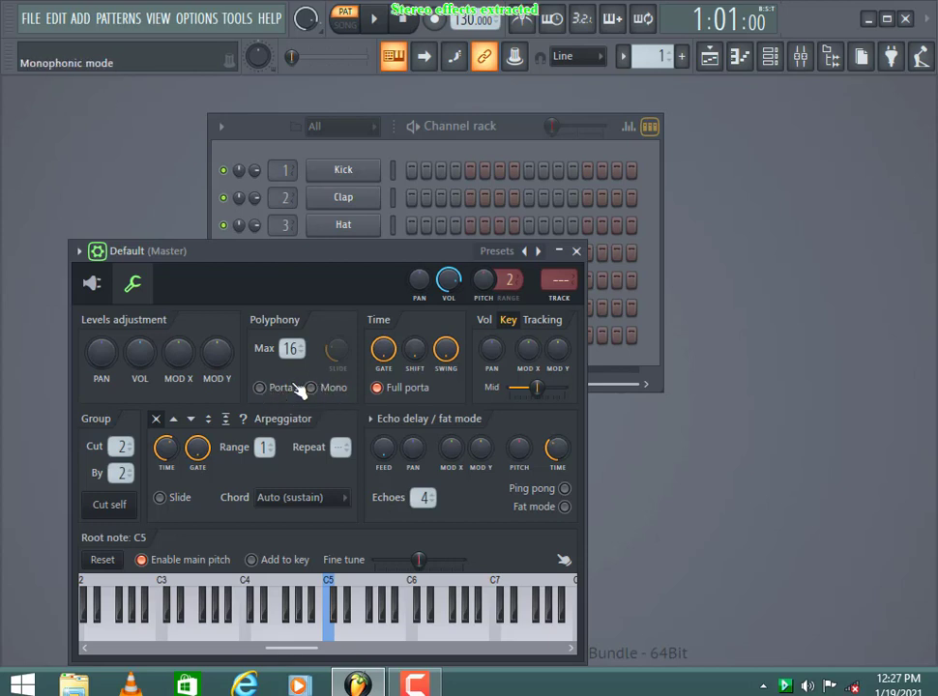
left_click(336, 350)
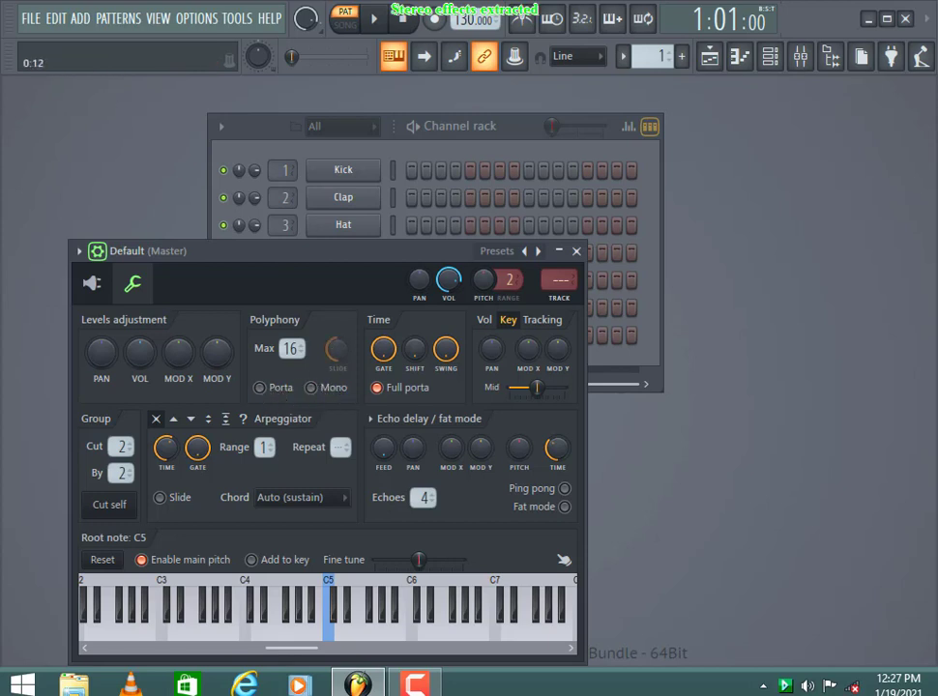
left_click(311, 387)
left_click(259, 387)
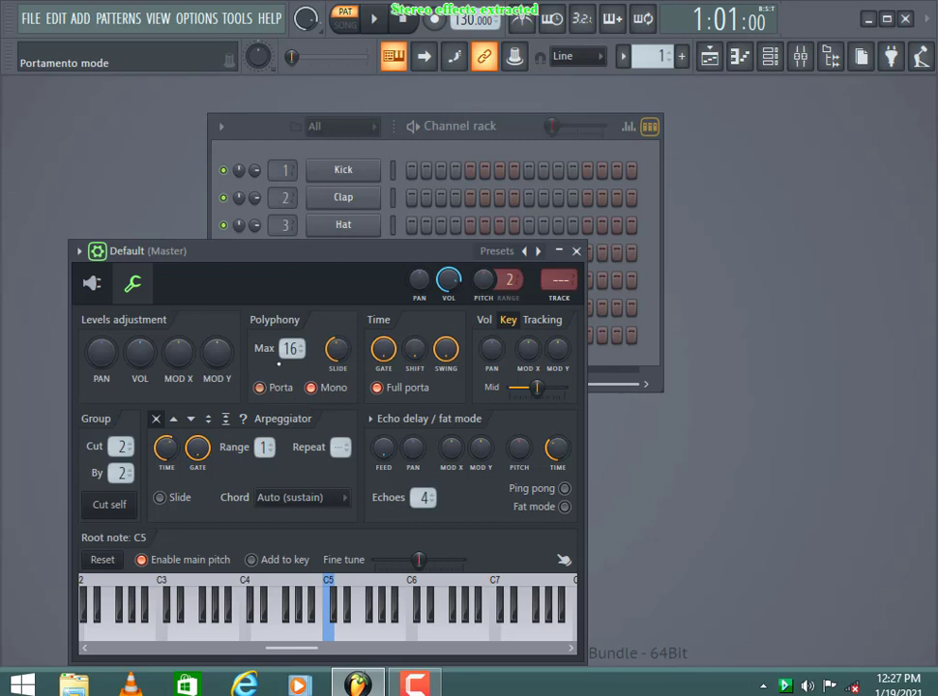
left_click_drag(335, 350, 336, 341)
left_click(311, 387)
left_click(259, 387)
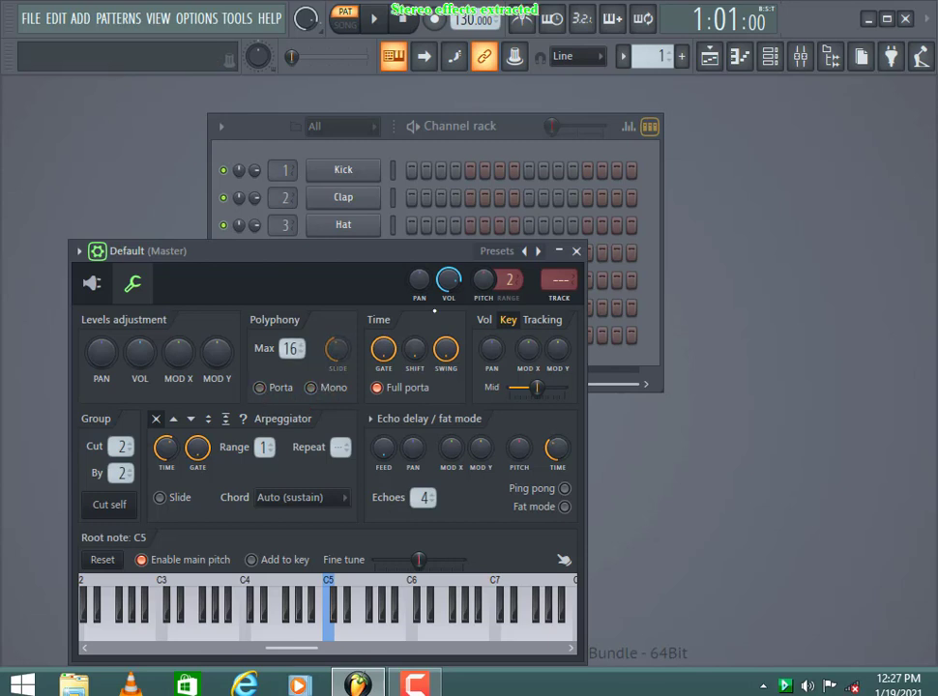
left_click(576, 251)
Compare the Auto and Fixed glide modes in the Harmor (DW) sampler and adjust the glide time in Fixed mode.
left_click(356, 337)
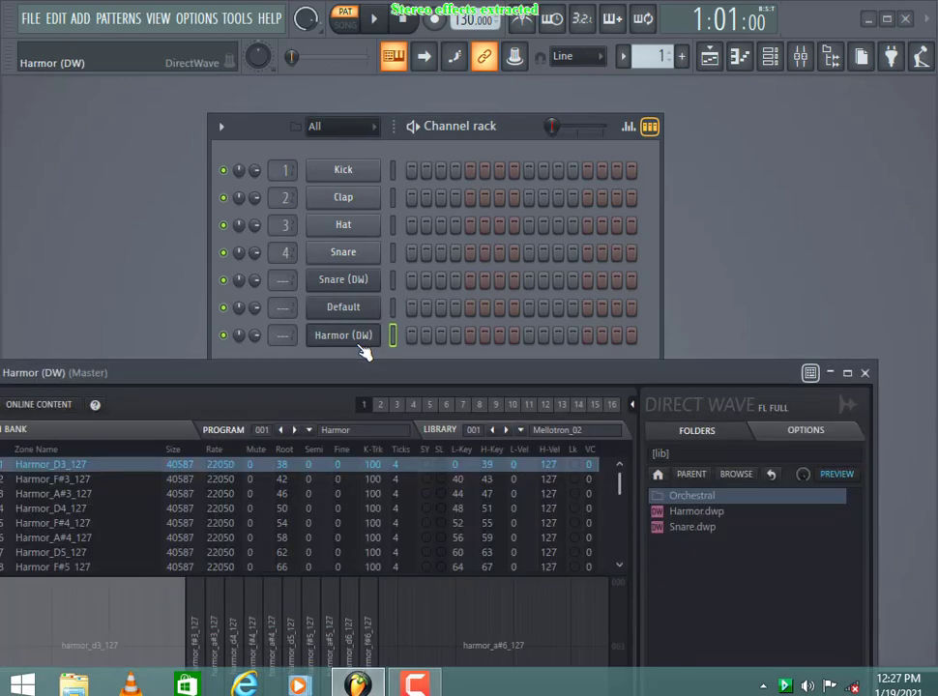
left_click_drag(346, 384, 465, 75)
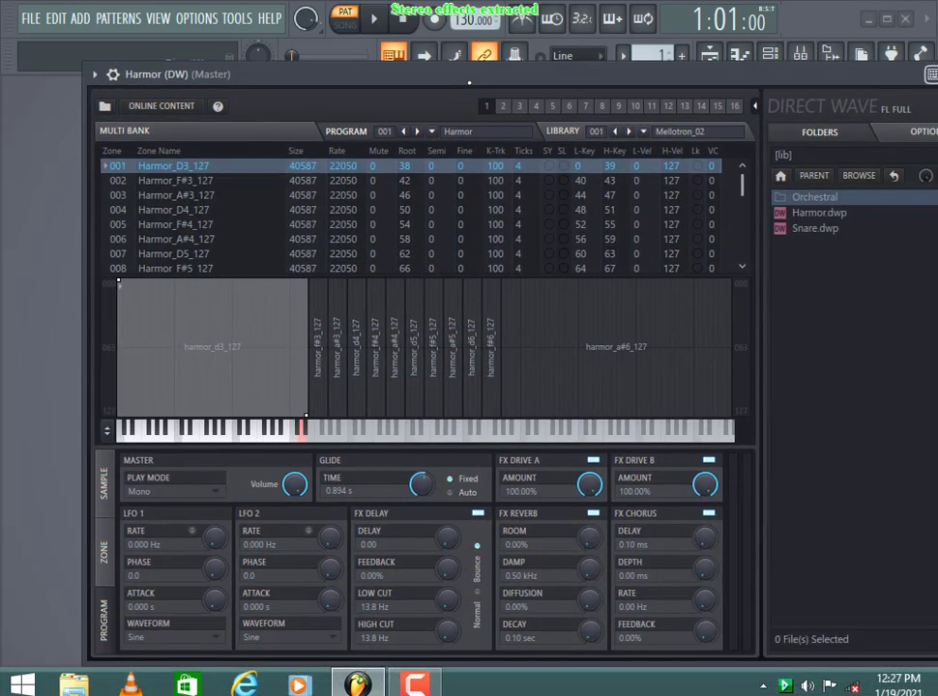
left_click(450, 492)
left_click_drag(421, 484, 422, 480)
left_click(448, 479)
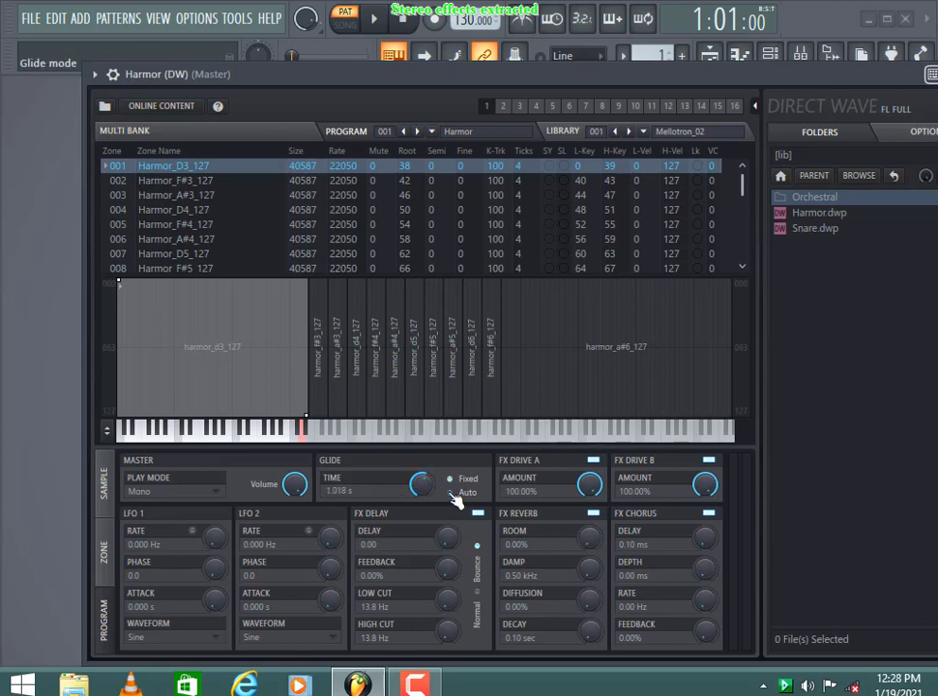
left_click_drag(422, 485, 421, 495)
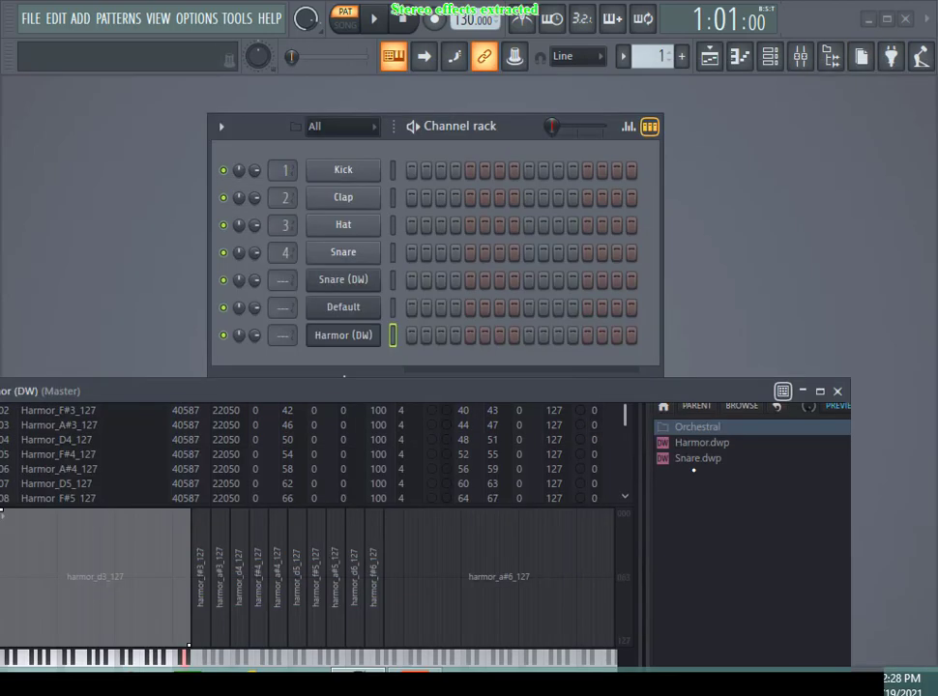
Open the Default channel's settings, try the echo delay's feed and pan, restore both and turn the delay time down to its minimum.
key("F6")
left_click(352, 312)
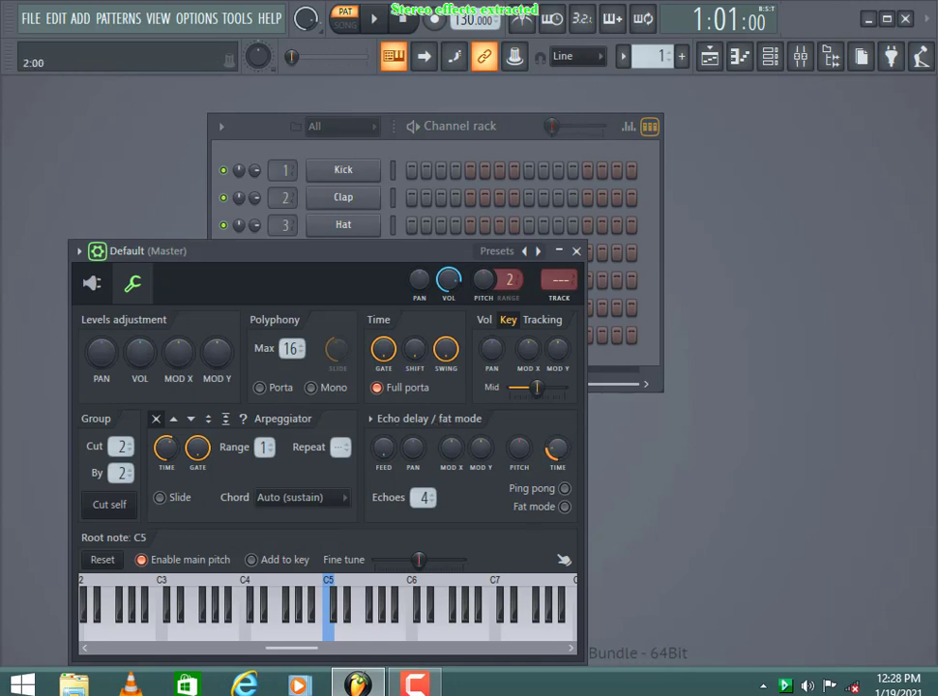
scroll(384, 447, "up", 3)
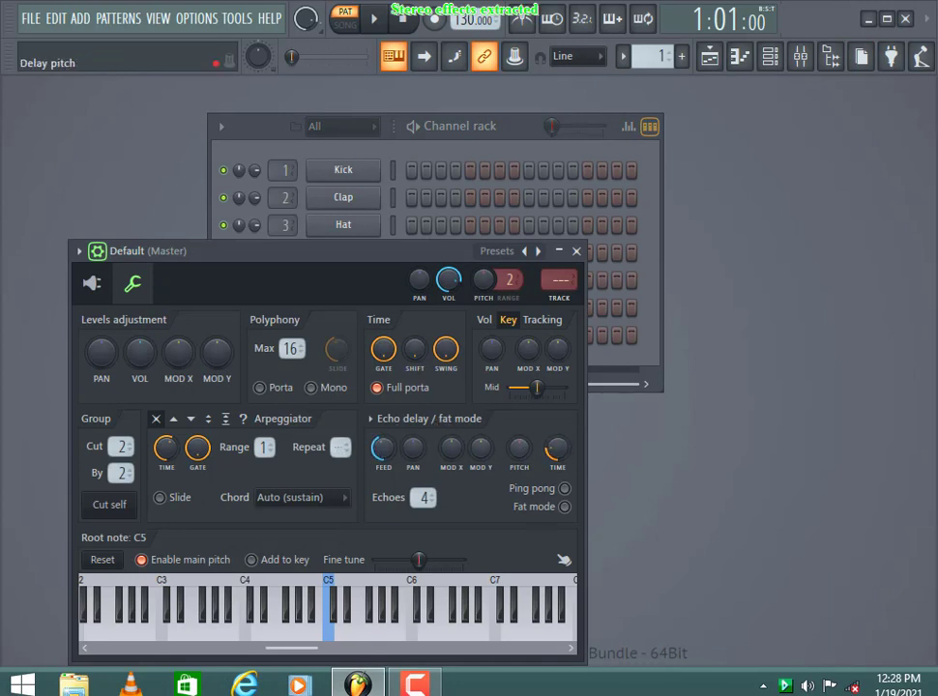
scroll(519, 447, "up", 5)
scroll(384, 447, "down", 10)
scroll(413, 447, "down", 10)
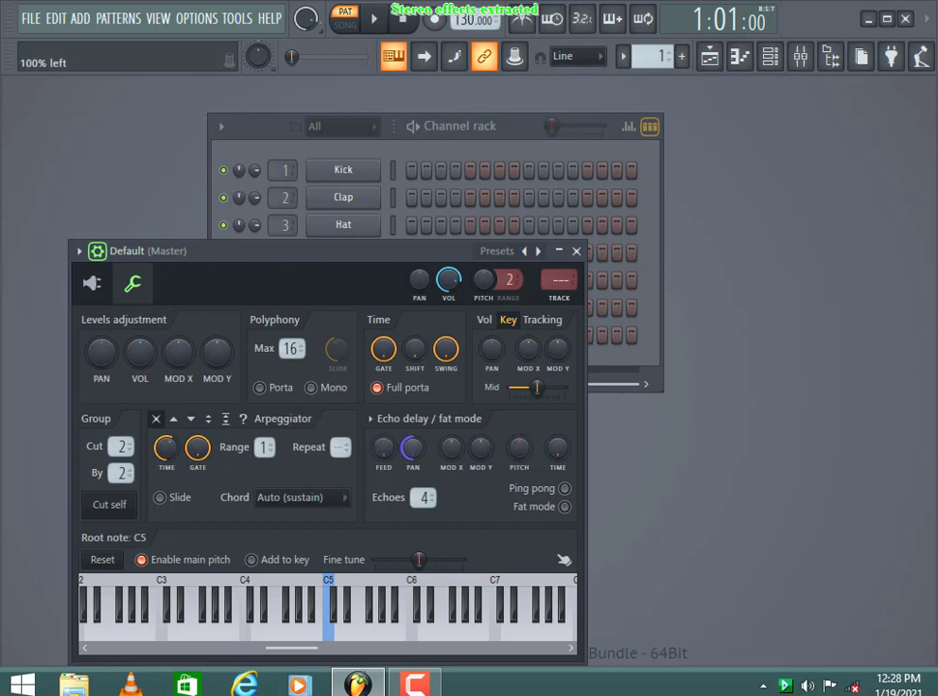
left_click_drag(322, 247, 517, 118)
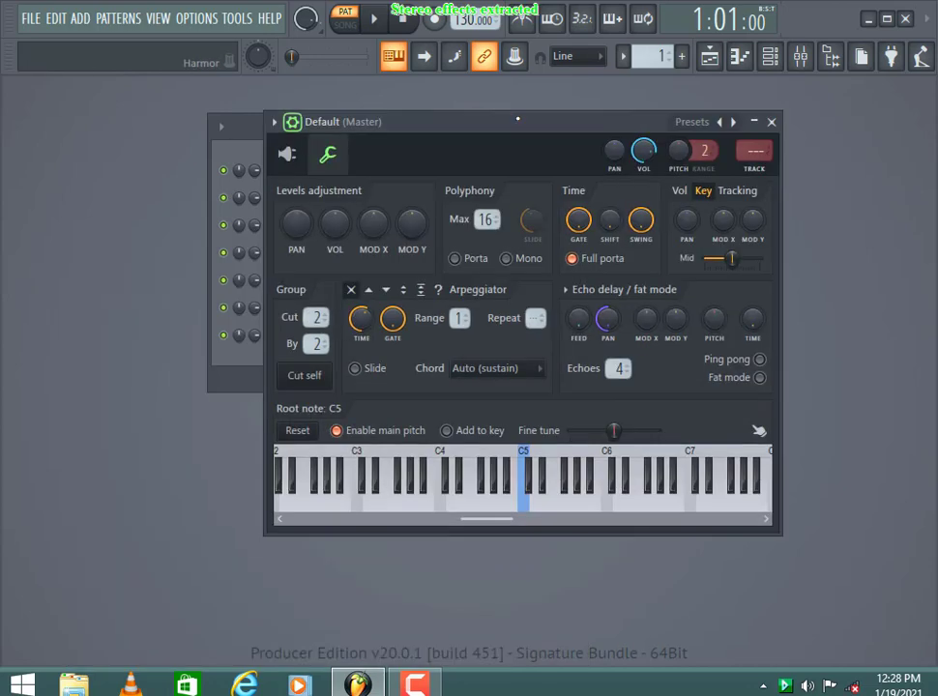
left_click_drag(607, 318, 676, 325)
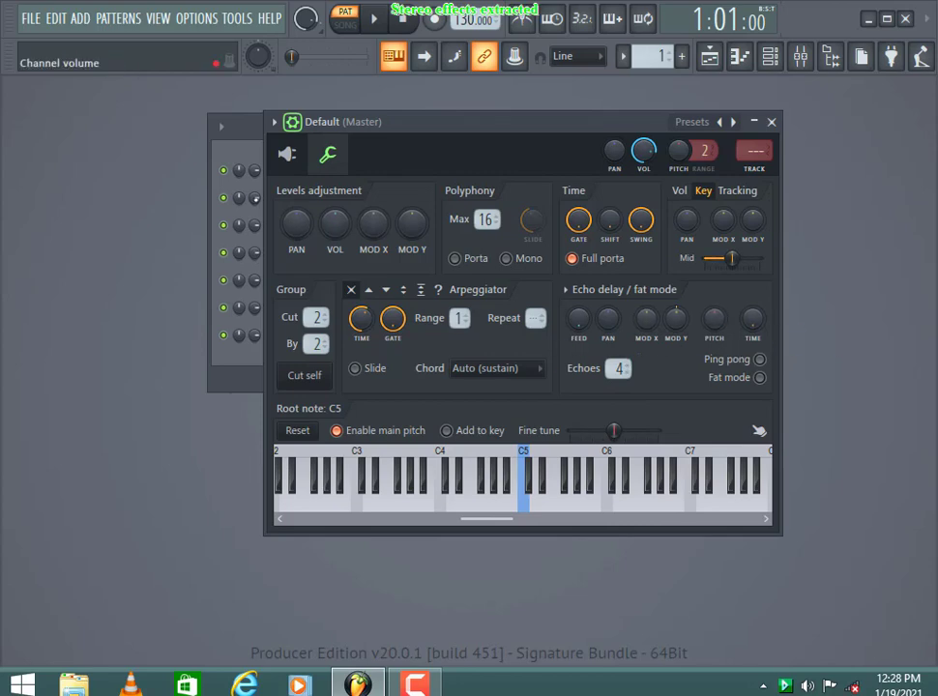
Show the Default channel's Harmor synth controls and view the available filter 1 resonance types, keeping Lowpass.
left_click(307, 163)
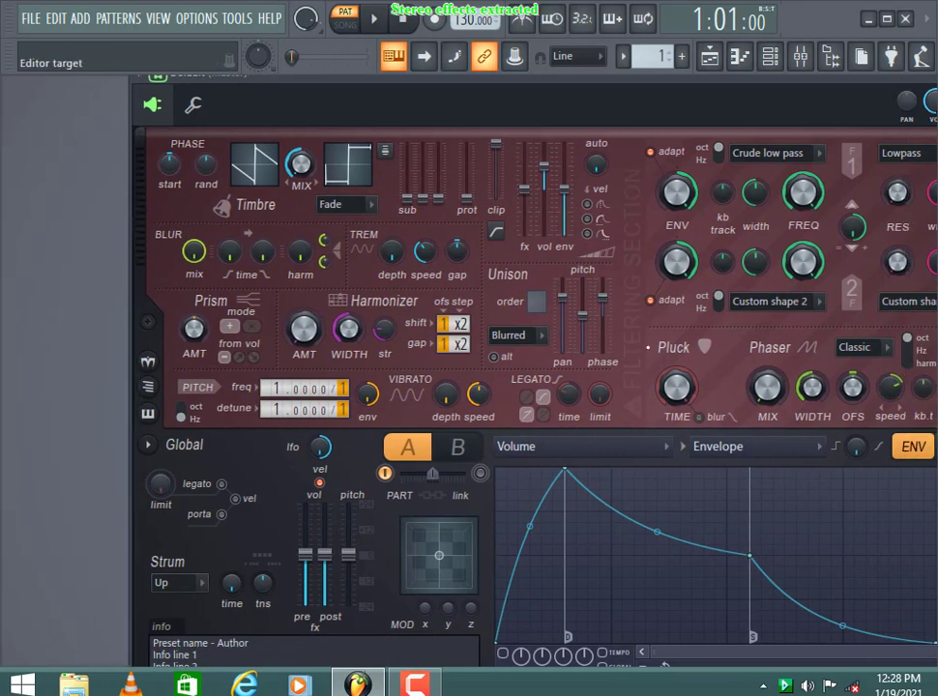
left_click(193, 104)
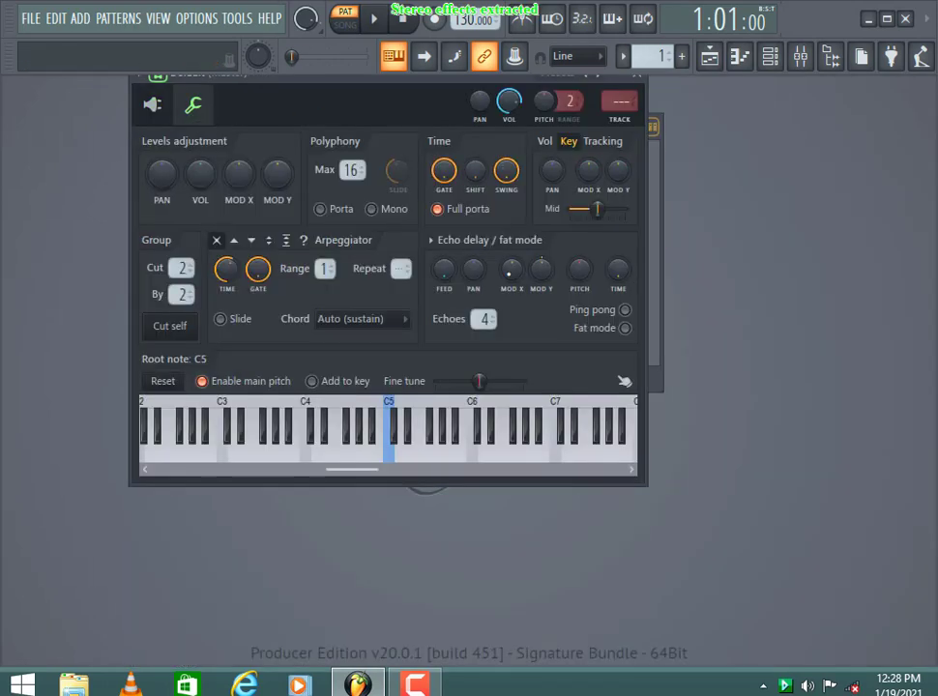
left_click(151, 105)
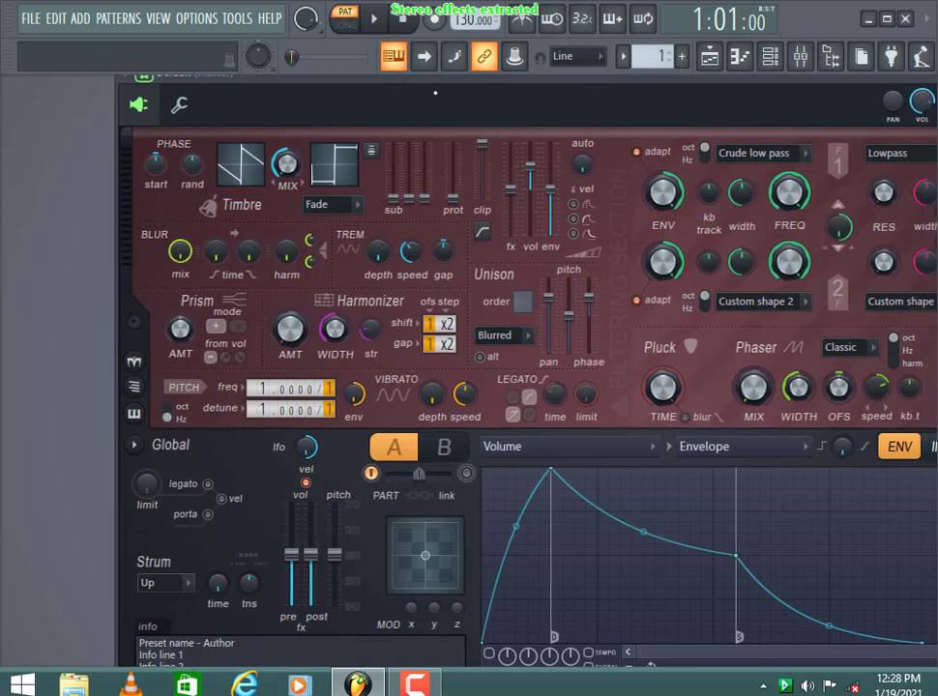
left_click_drag(435, 92, 236, 91)
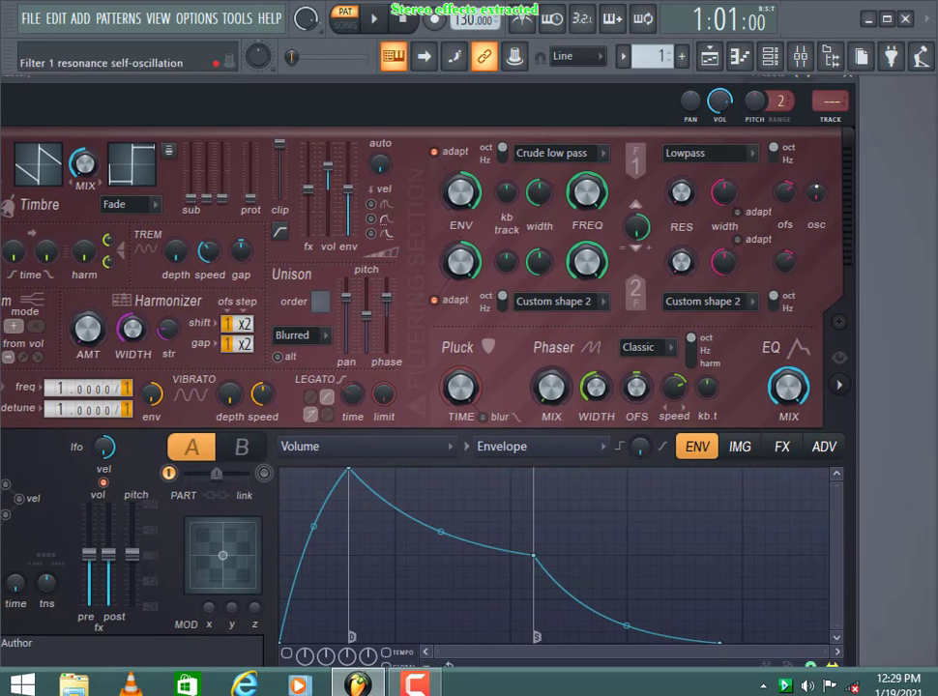
left_click(753, 154)
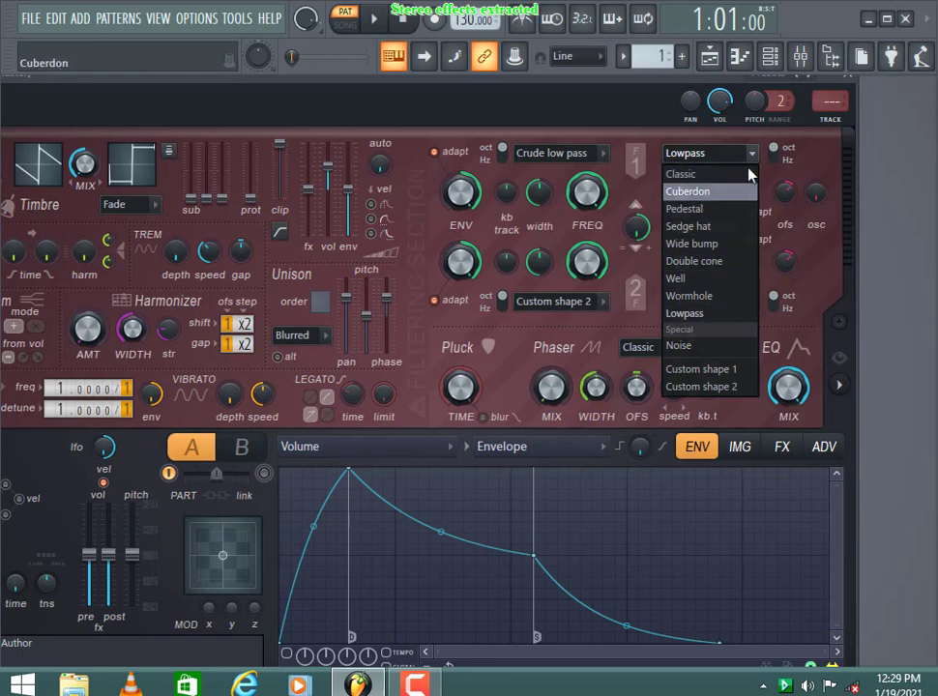
left_click(759, 152)
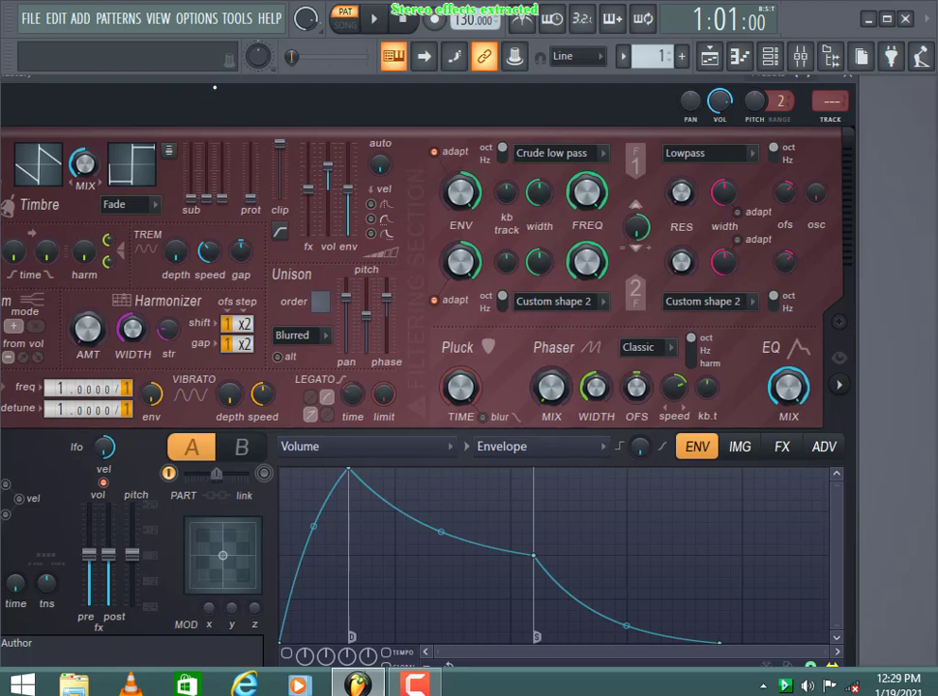
Bring Harmor's Global section into view and view the available strum modes, keeping Up.
left_click_drag(214, 88, 440, 75)
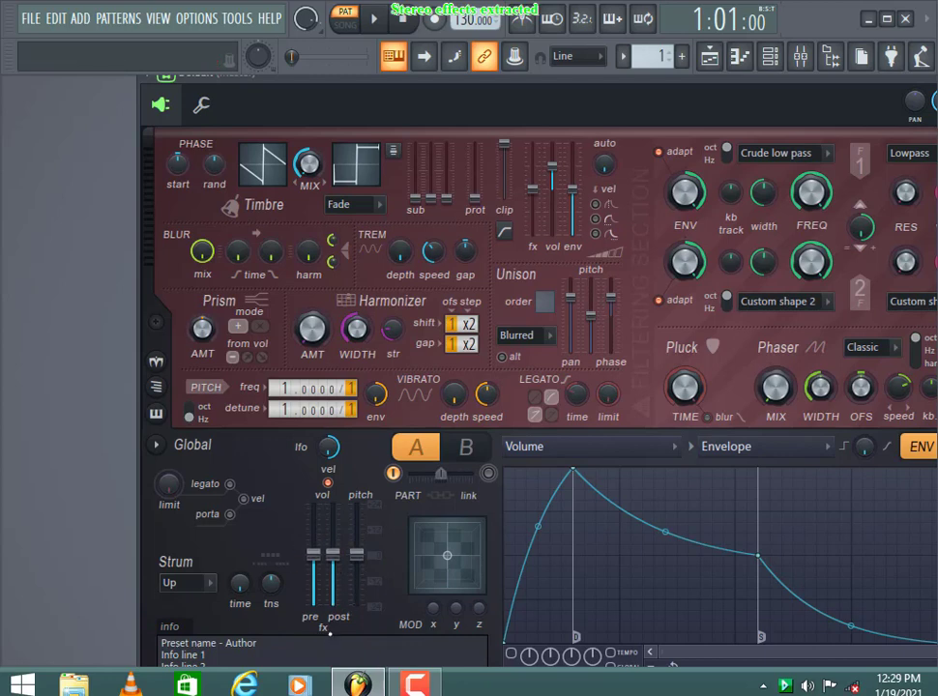
left_click(213, 590)
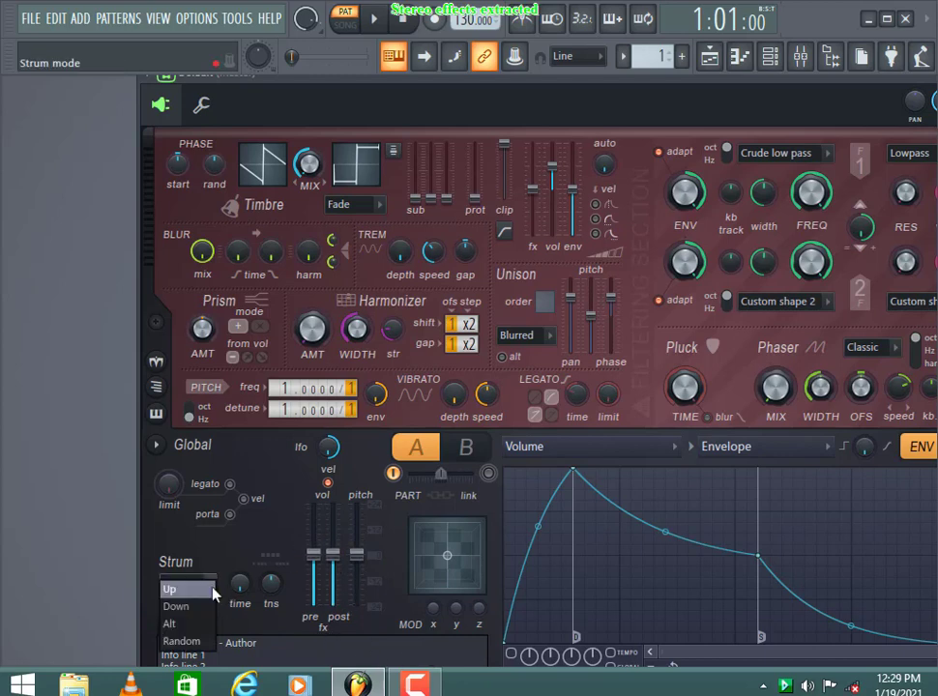
left_click(205, 589)
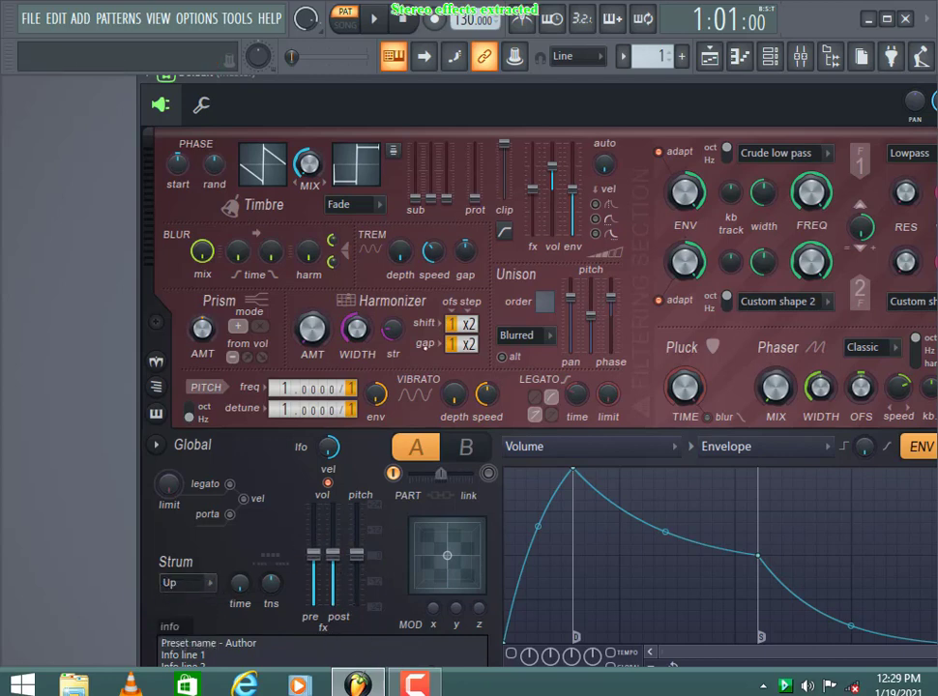
Open the Default channel's piano roll and place a C#6 note at the start of bar 1.
left_click_drag(669, 82, 581, 334)
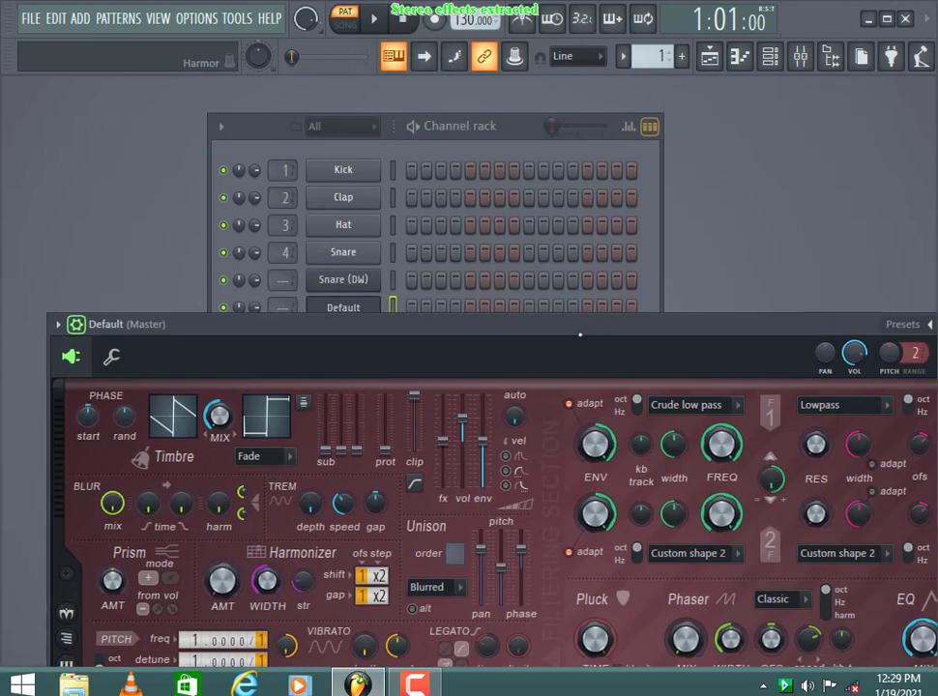
right_click(355, 310)
left_click(377, 308)
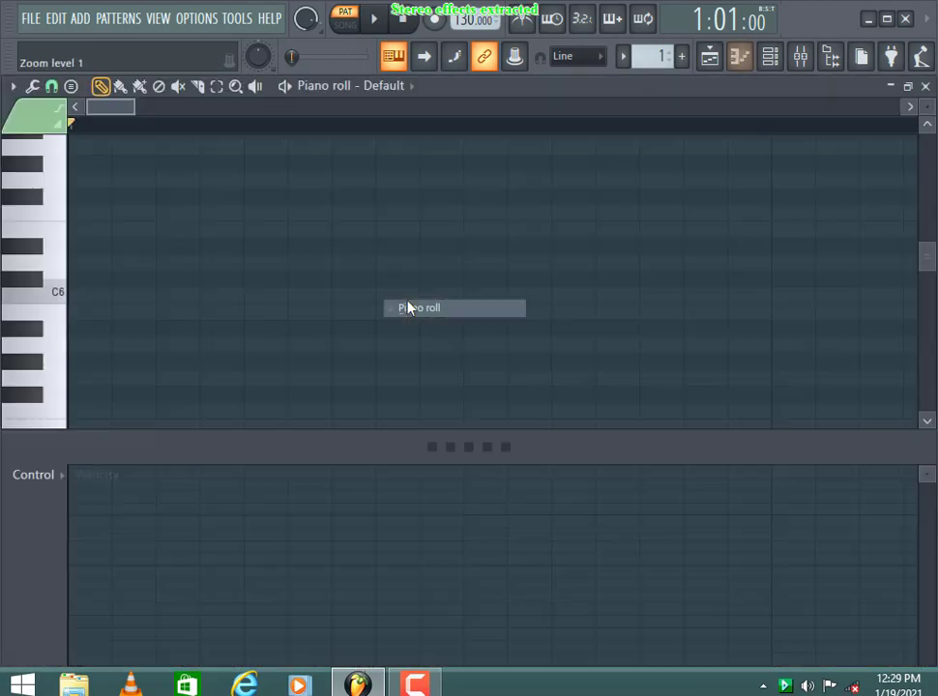
left_click(70, 281)
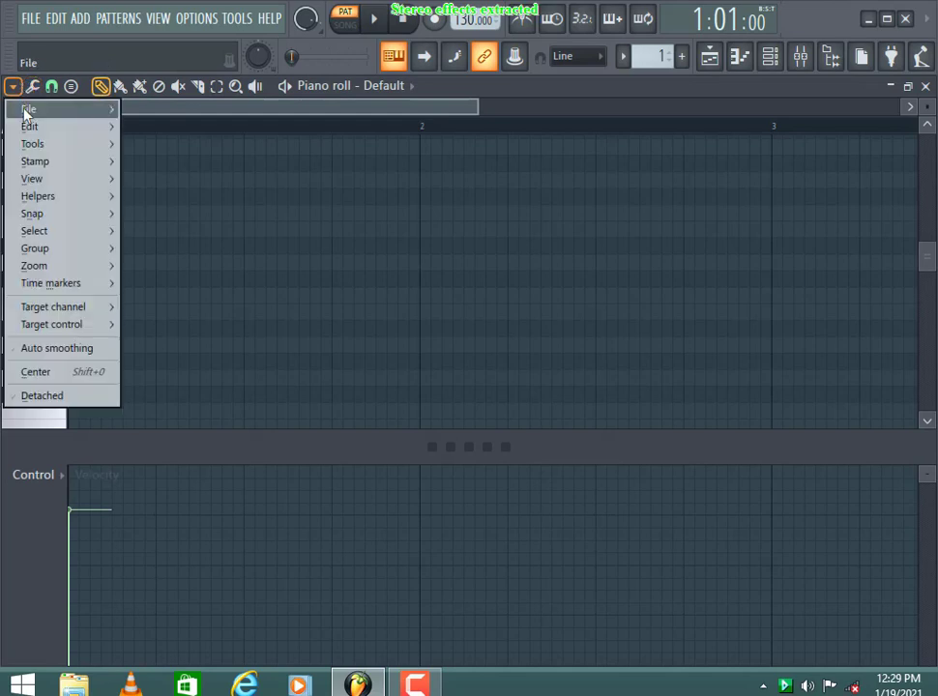
Try the Strum tool's start time, end time and velocity controls on the single note, then leave without accepting.
left_click(13, 86)
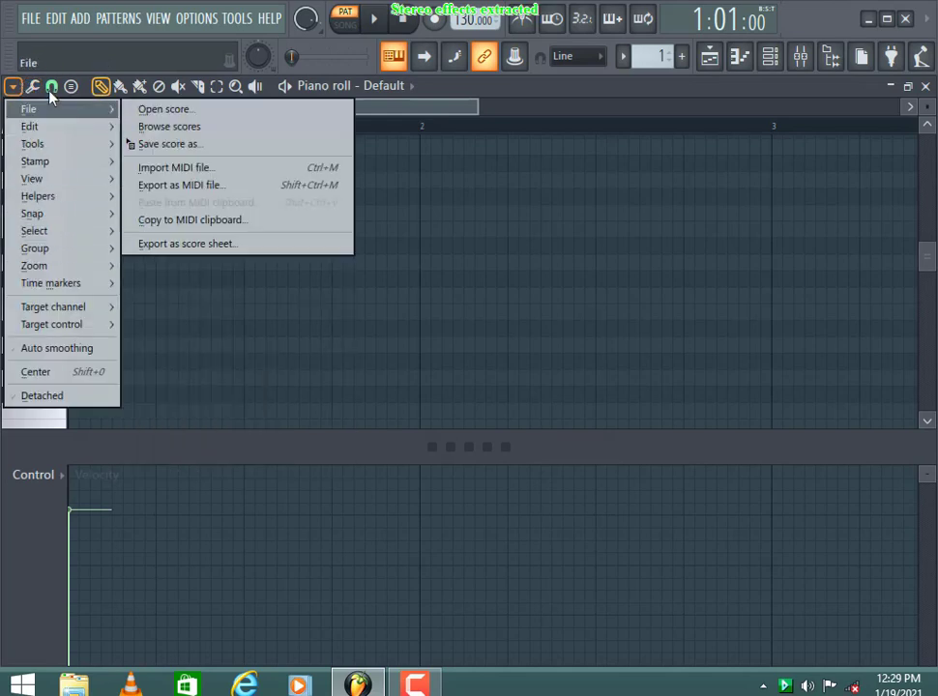
left_click(32, 86)
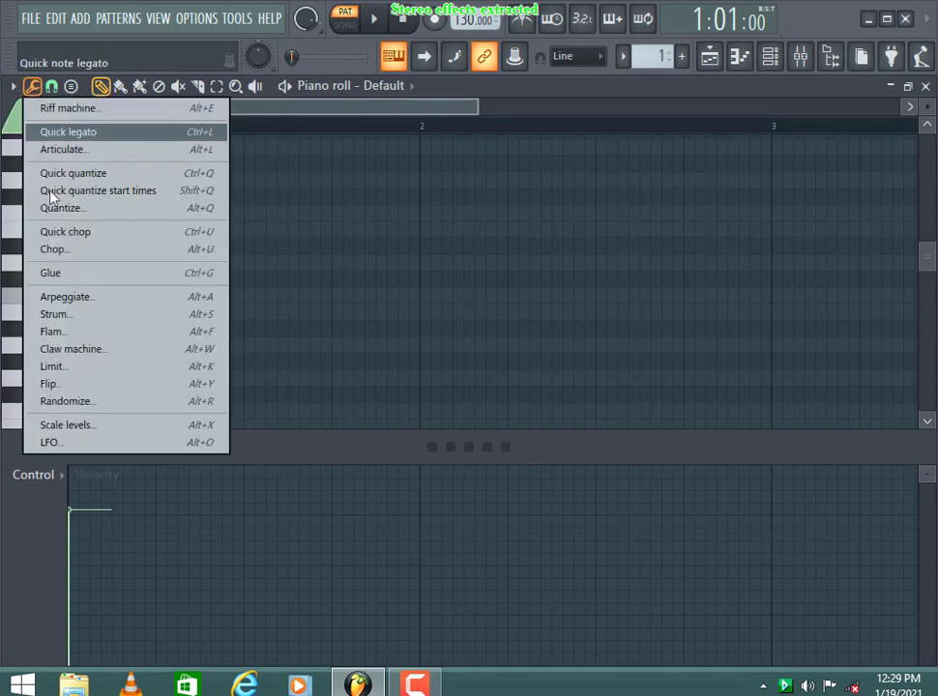
left_click(53, 316)
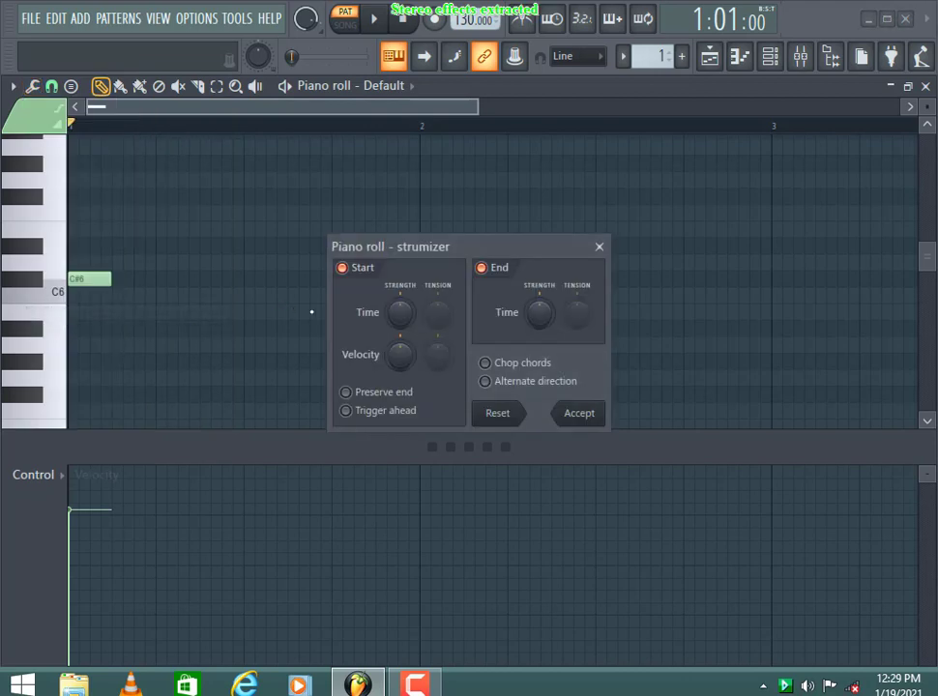
left_click_drag(400, 312, 399, 295)
left_click_drag(538, 311, 538, 295)
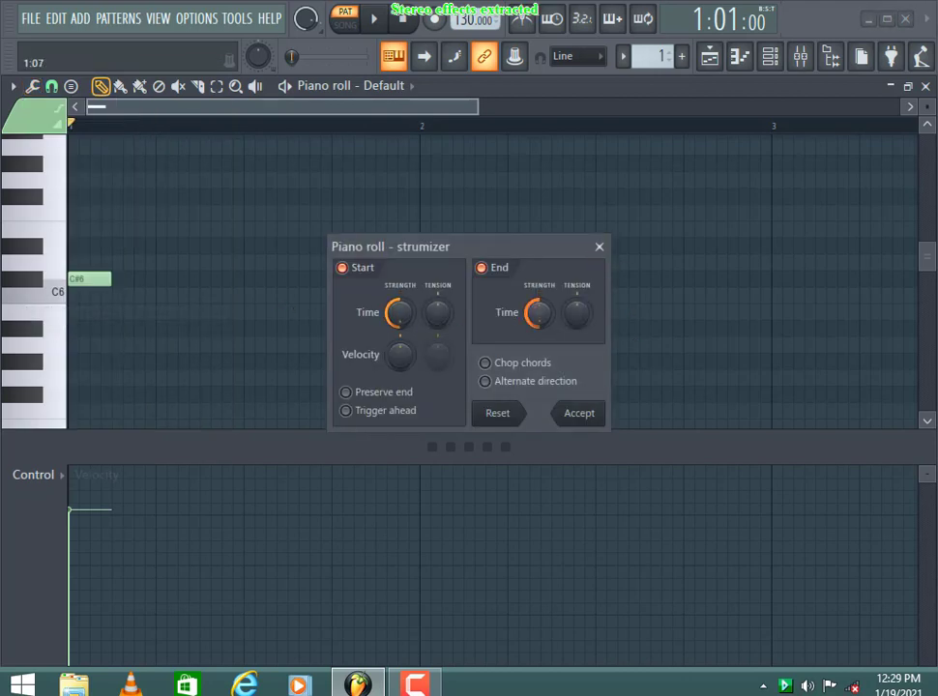
left_click_drag(400, 354, 438, 328)
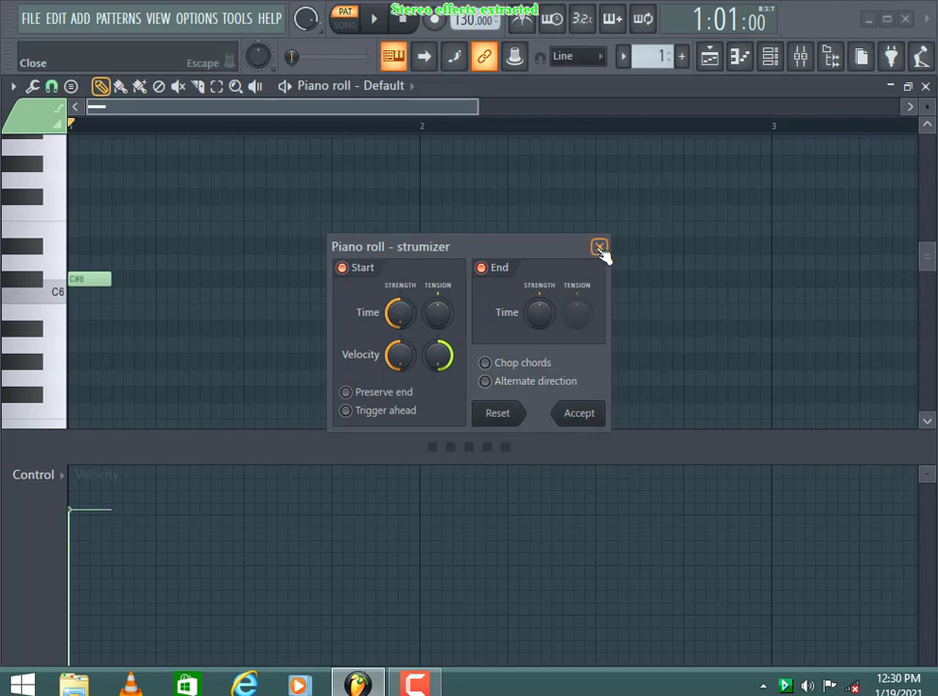
left_click(599, 247)
Move the note to C6 and build a one-beat chord at bar 1 by adding F6 and G5.
left_click_drag(92, 279, 89, 295)
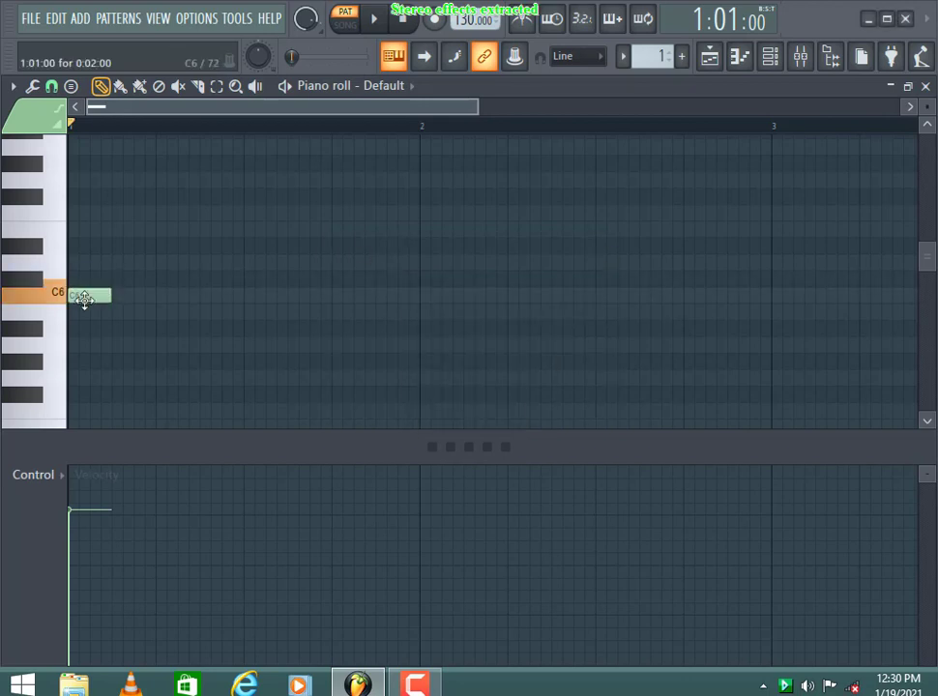
left_click(131, 229)
left_click_drag(136, 229, 155, 213)
left_click_drag(115, 318, 154, 307)
left_click_drag(145, 380, 88, 380)
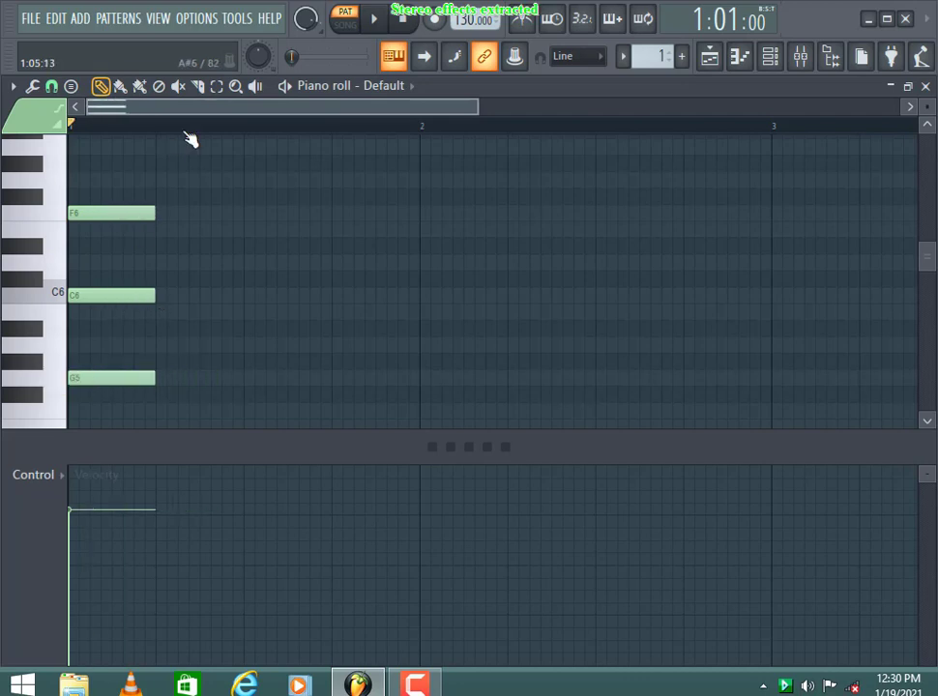
Select all the chord notes and try staggering their starts with the Strum tool's start time strength, then leave without accepting.
left_click(216, 85)
scroll(164, 247, "down", 1)
key("ctrl+a")
scroll(184, 261, "down", 1)
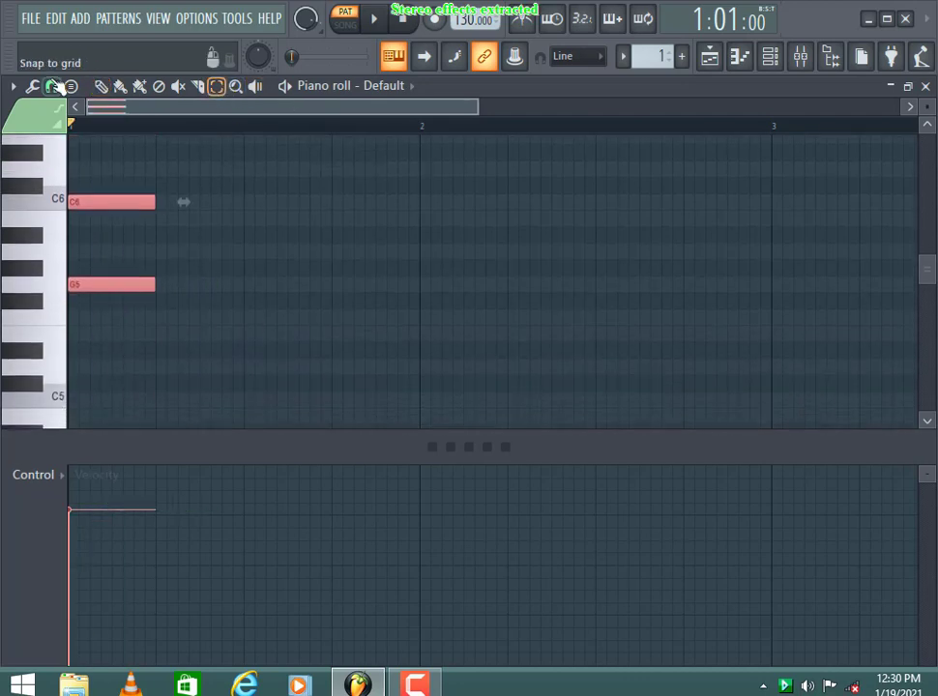
left_click(32, 85)
left_click(60, 312)
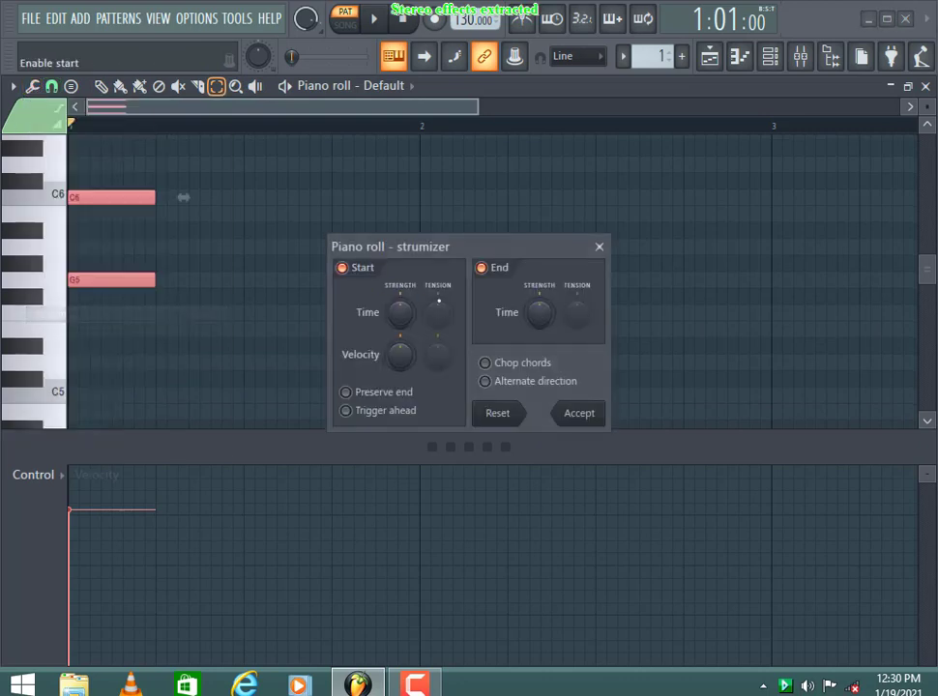
left_click_drag(399, 311, 399, 282)
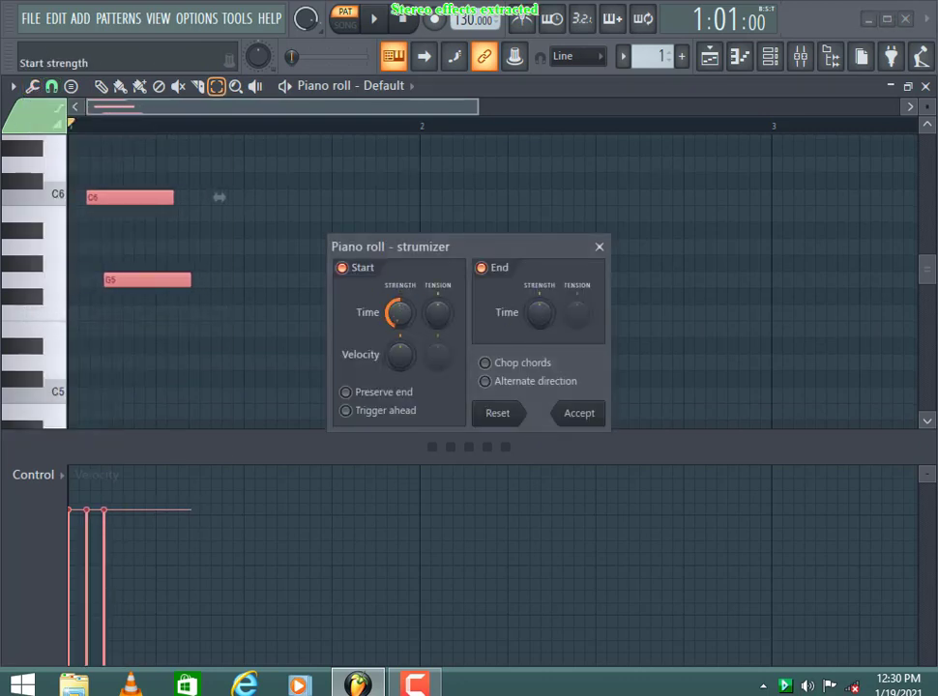
left_click(598, 246)
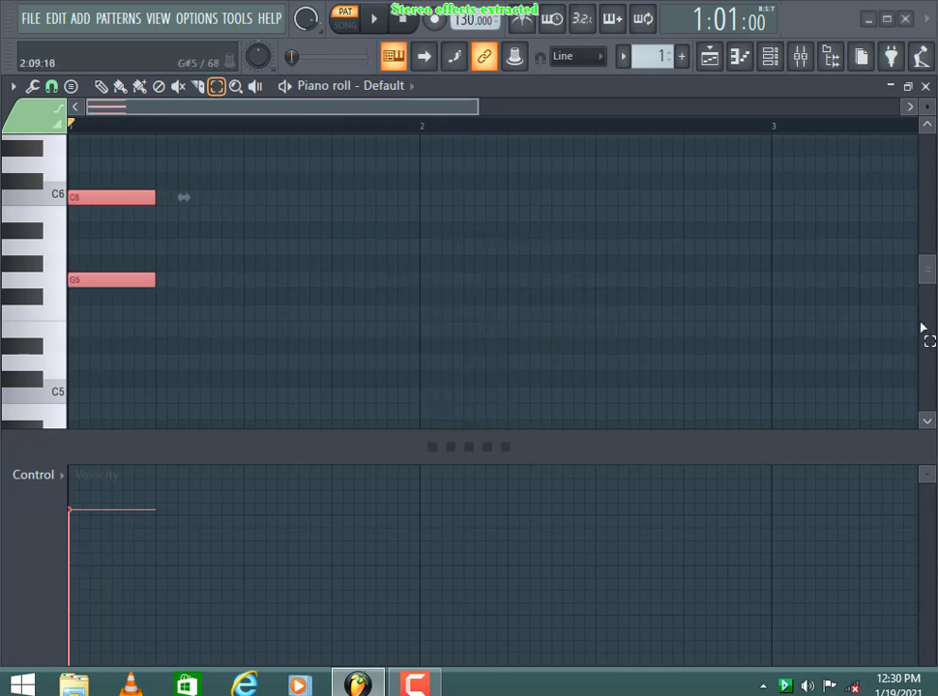
Reselect the three chord notes and use the Strum tool's start time strength to stagger them from F6 down to G5.
scroll(928, 331, "up", 4)
scroll(236, 197, "down", 2)
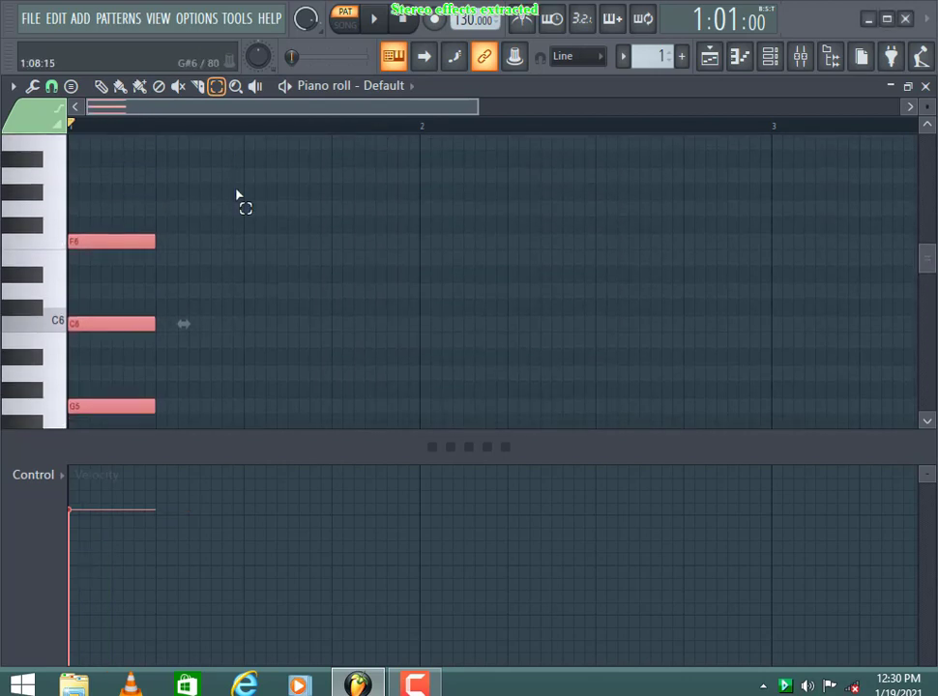
left_click_drag(156, 162, 109, 442)
left_click(31, 85)
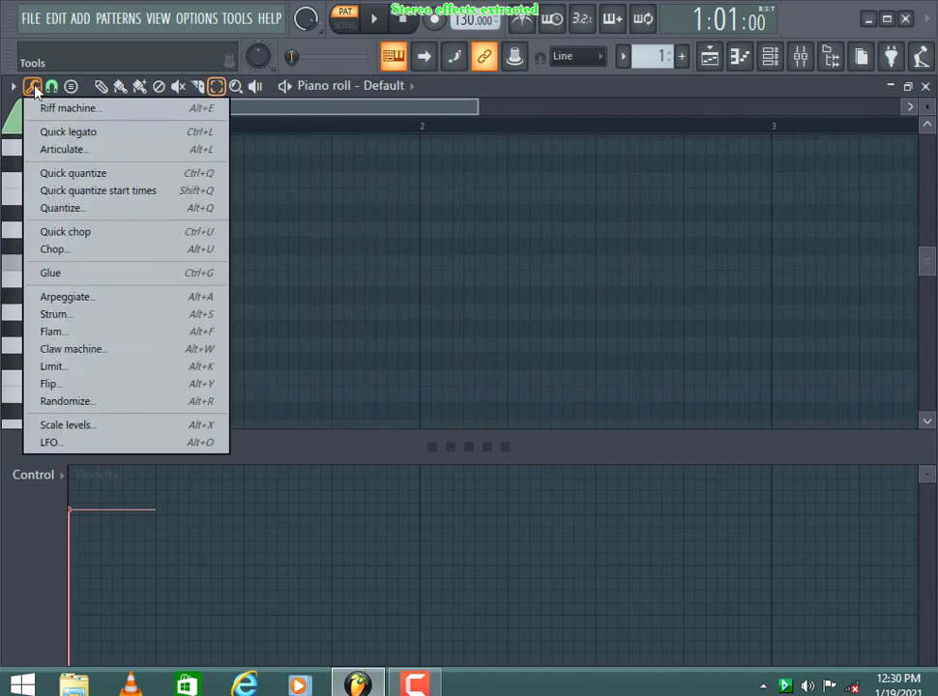
left_click(84, 315)
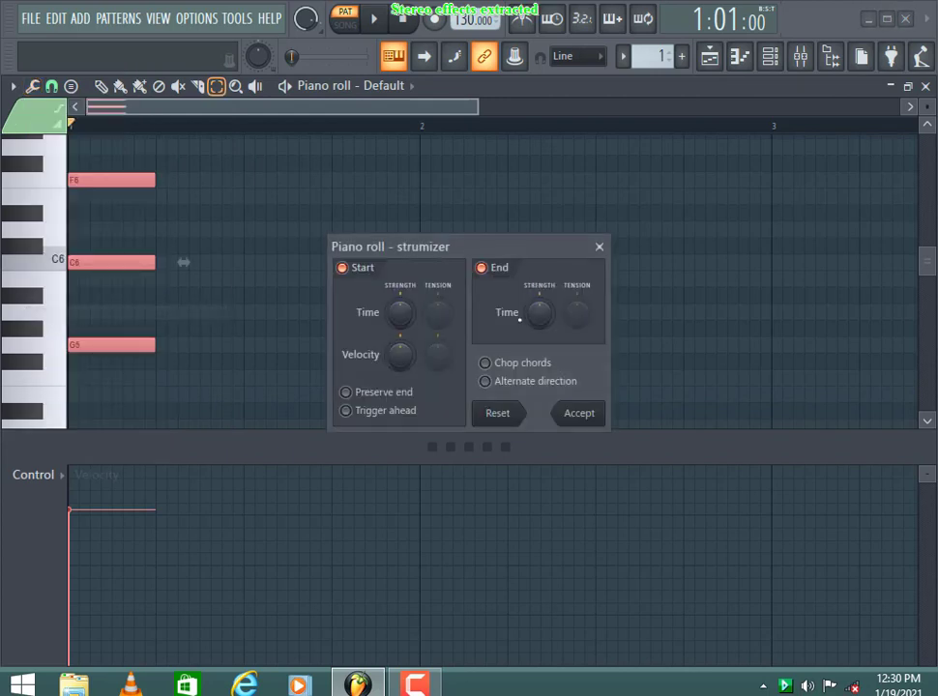
mouse_move(540, 313)
left_mouse_down()
mouse_move(540, 290)
mouse_move(539, 319)
left_mouse_up()
left_click_drag(399, 313, 400, 295)
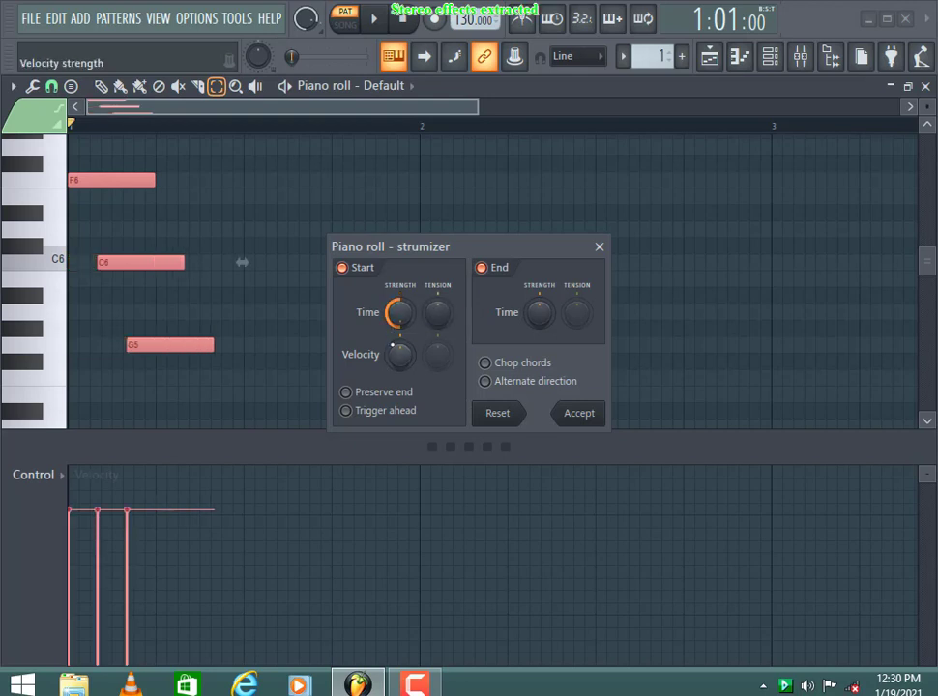
Try fading the strummed chord's velocities with strength and tension and staggering its note ends, leave the Strum tool without accepting, and close the piano roll.
left_click_drag(400, 355, 400, 324)
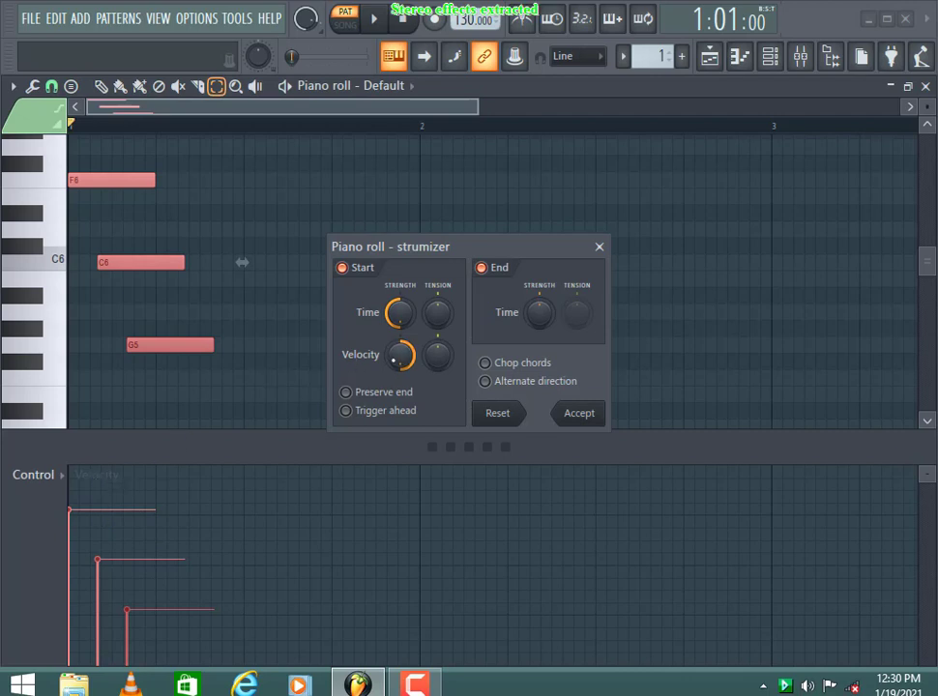
left_click_drag(438, 356, 437, 328)
mouse_move(227, 261)
left_mouse_down()
mouse_move(249, 262)
mouse_move(240, 261)
left_mouse_up()
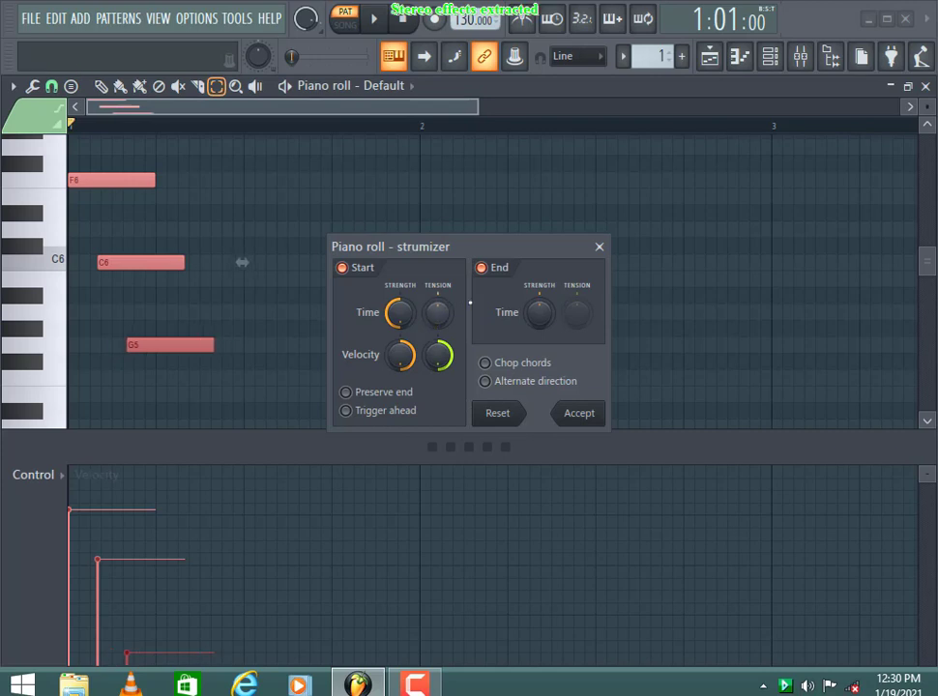
mouse_move(539, 311)
left_mouse_down()
mouse_move(539, 290)
mouse_move(539, 302)
left_mouse_up()
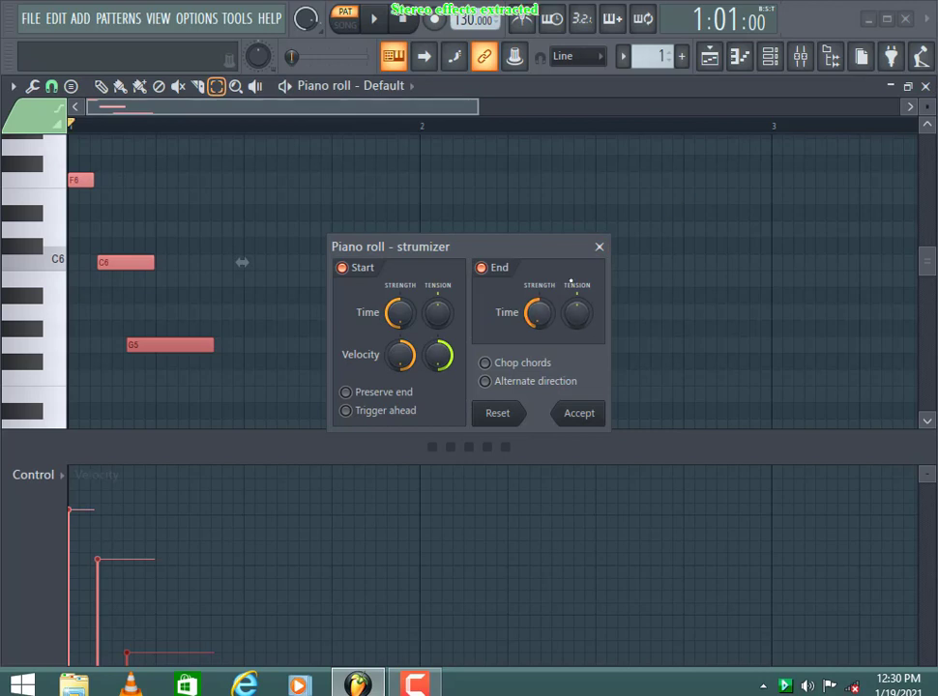
left_click(599, 247)
left_click(925, 87)
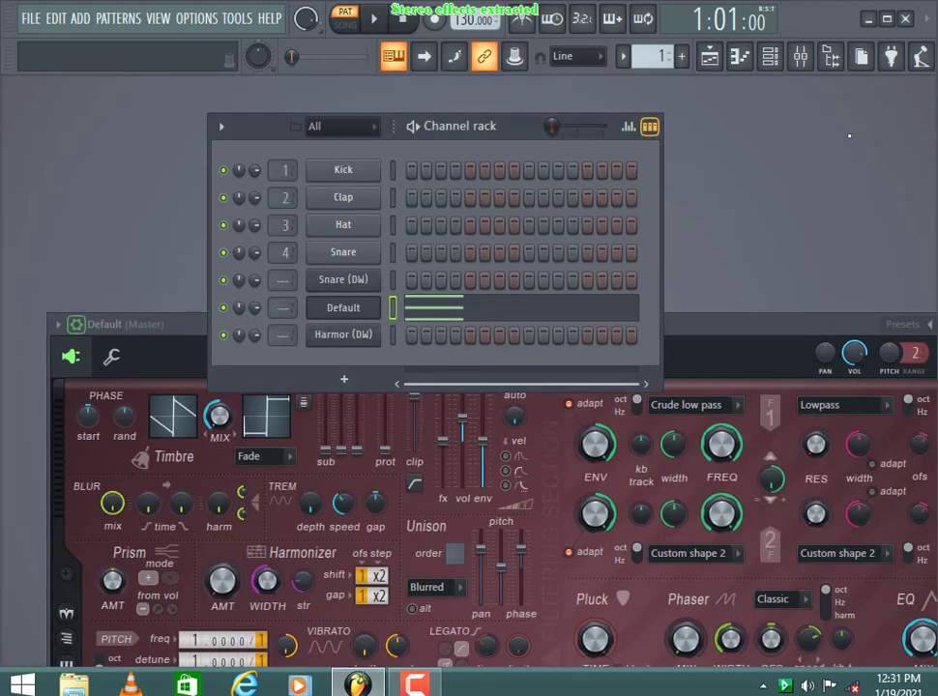
Open the Harmor (DW) channel and examine its program-level glide, delay, reverb and chorus settings.
left_click(342, 338)
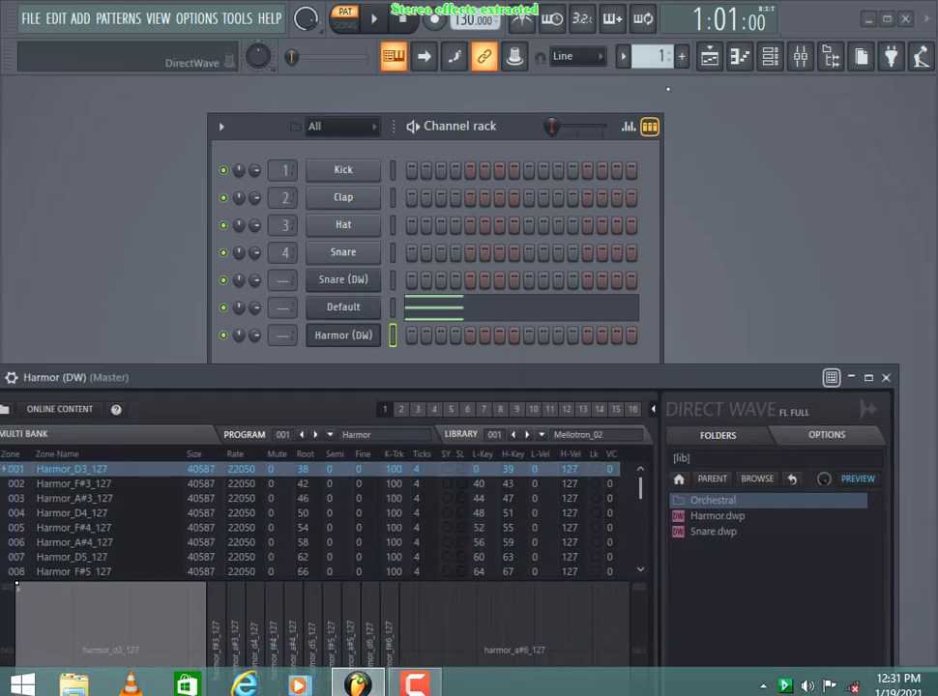
left_click_drag(145, 377, 379, 74)
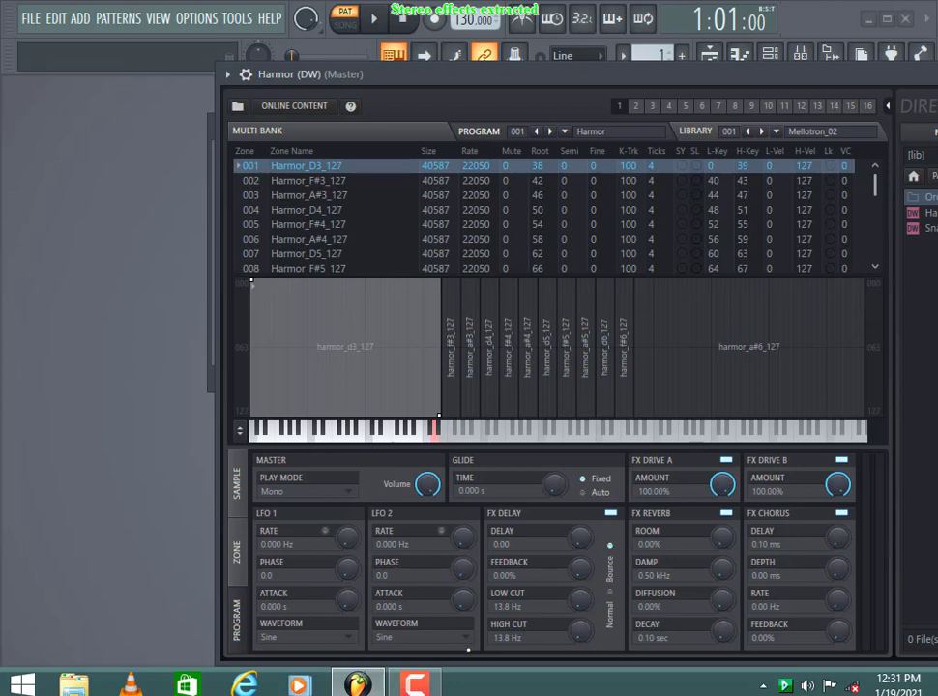
left_click_drag(554, 484, 554, 486)
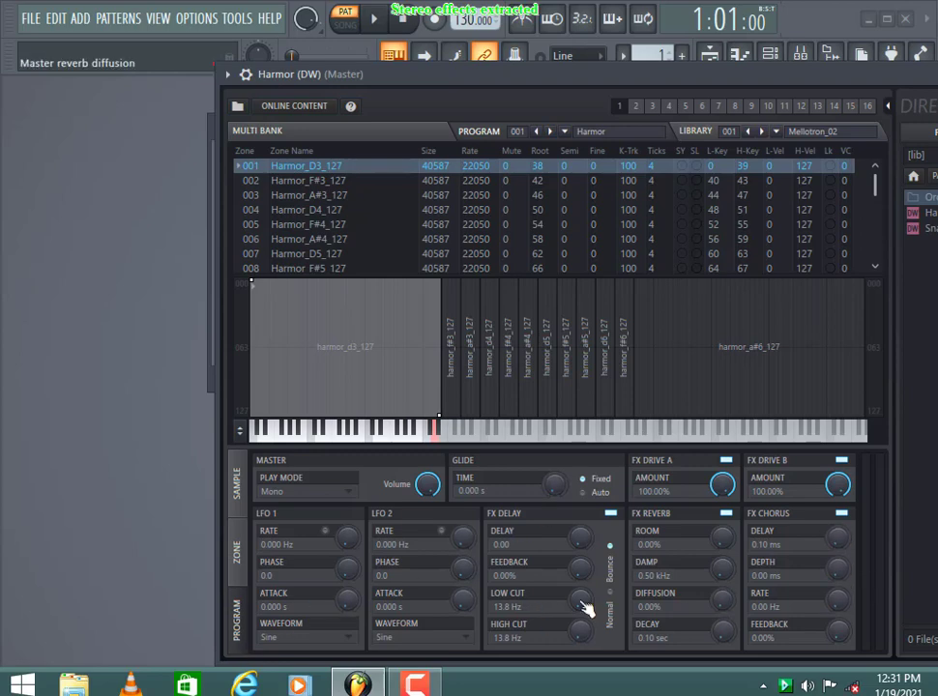
Examine Harmor (DW)'s zone-level filter, envelope, LFO, modulation and send effect settings, then close its DirectWave window.
left_click(247, 551)
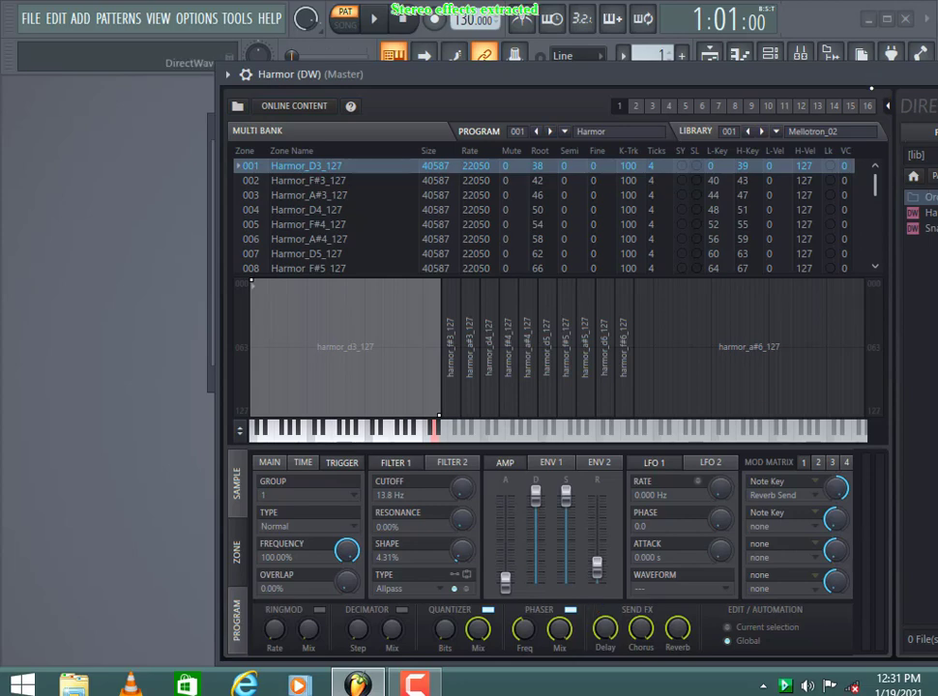
left_click_drag(661, 66, 561, 119)
left_click_drag(774, 131, 774, 77)
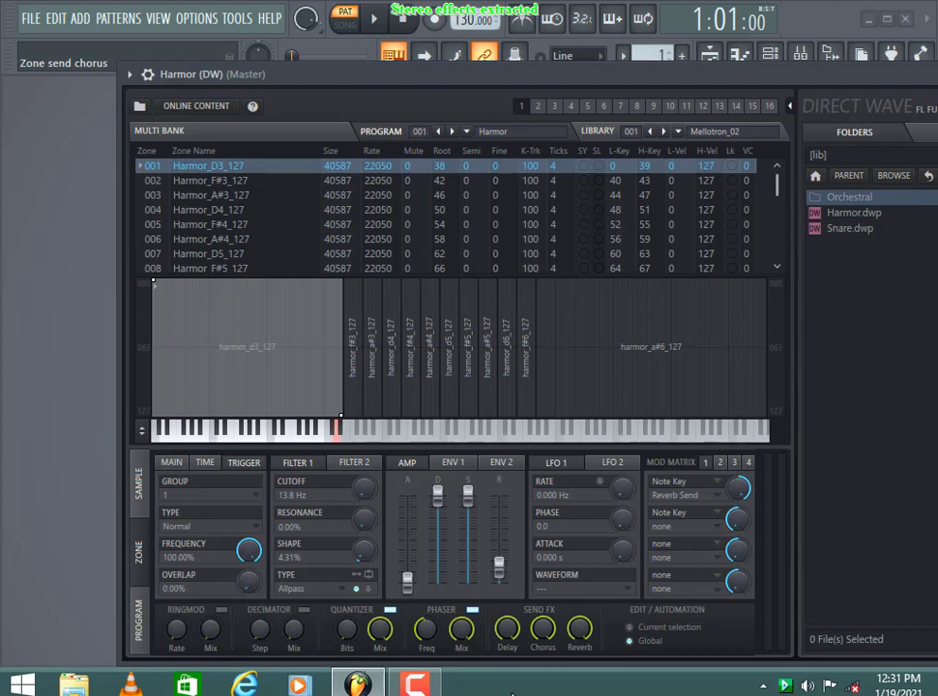
left_click_drag(862, 74, 746, 242)
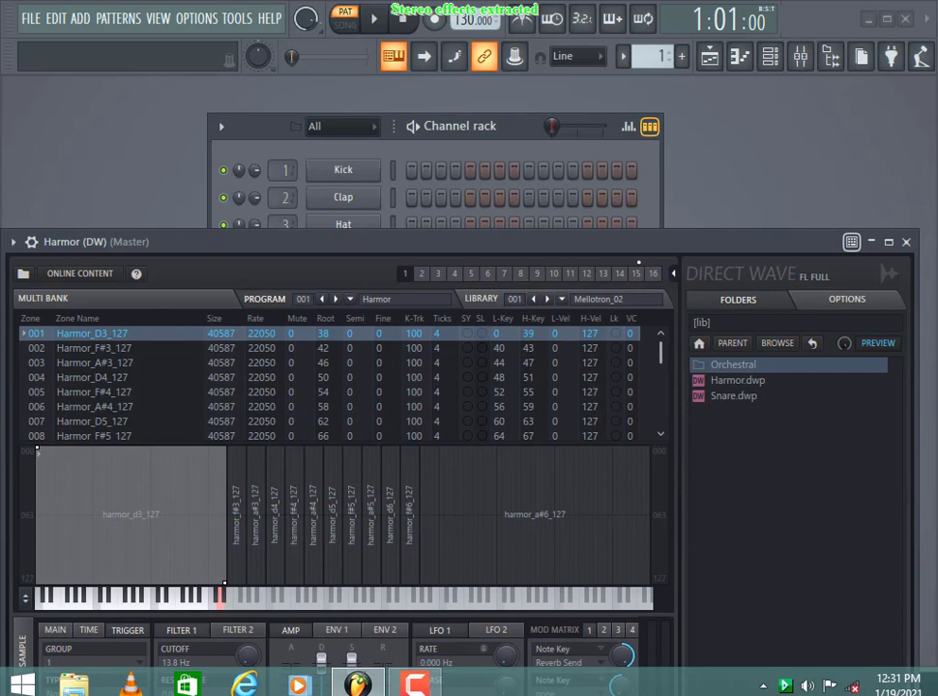
left_click_drag(145, 242, 200, 75)
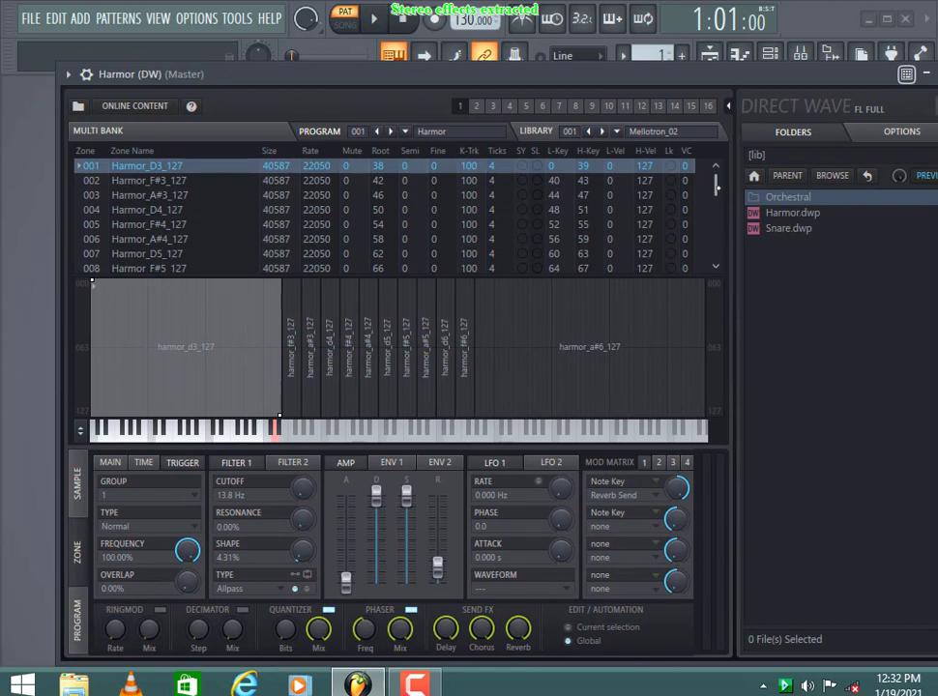
left_click_drag(843, 80, 820, 122)
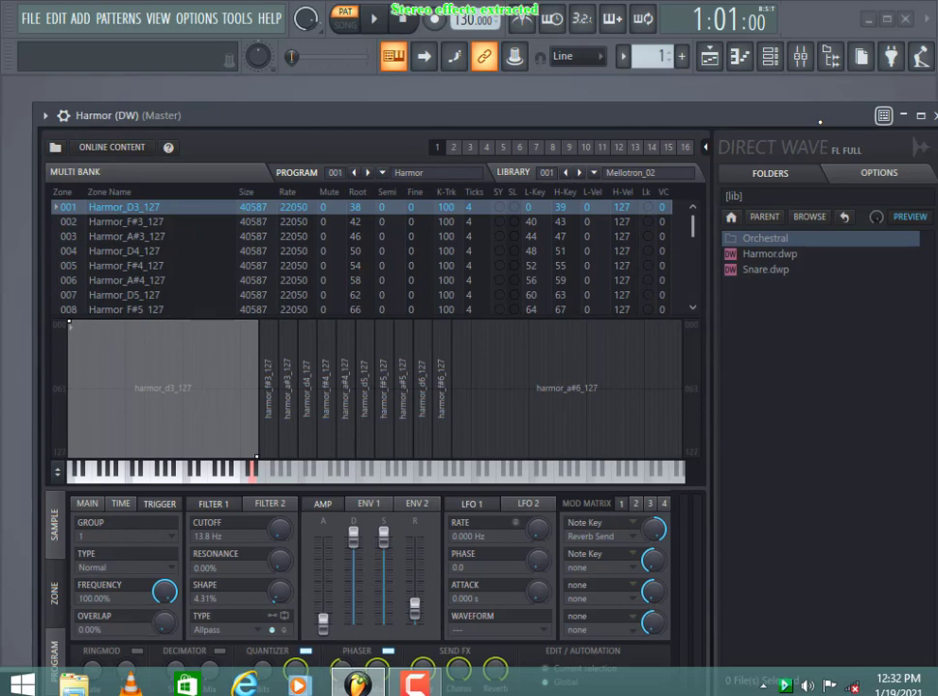
left_click_drag(819, 123, 552, 170)
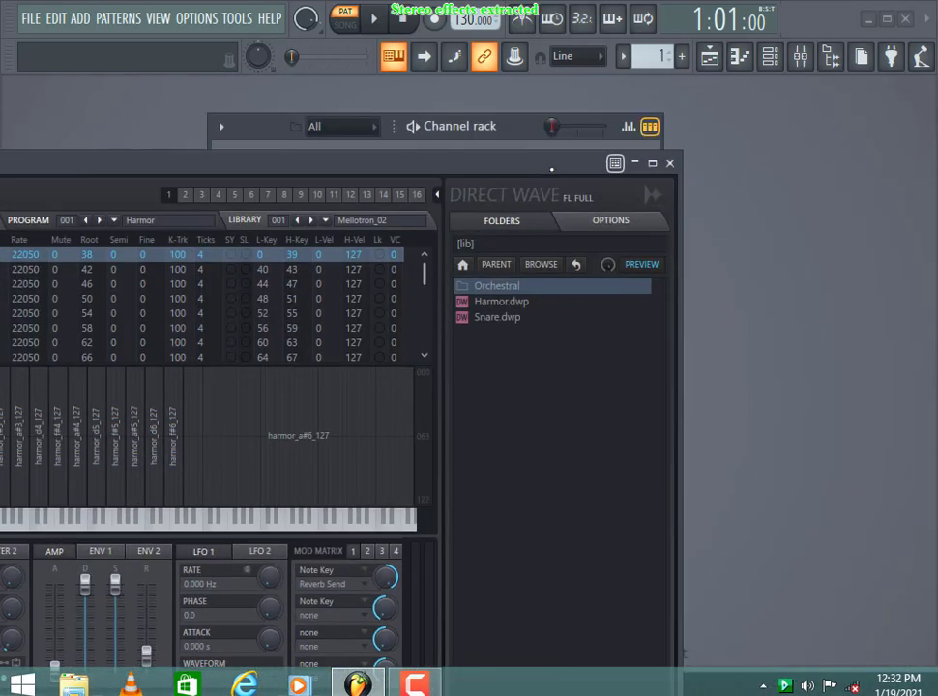
left_click(670, 162)
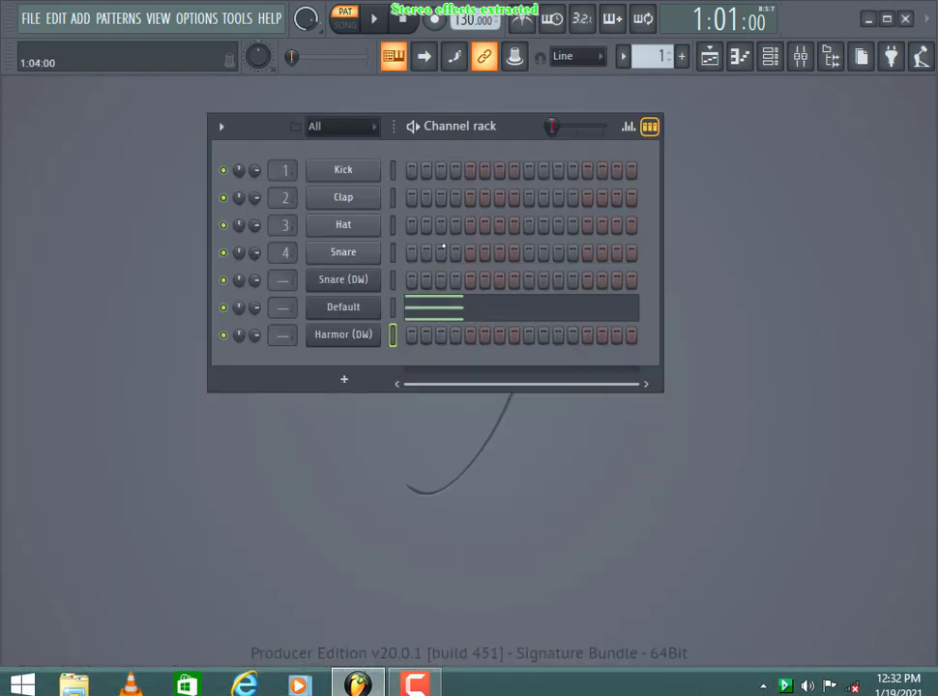